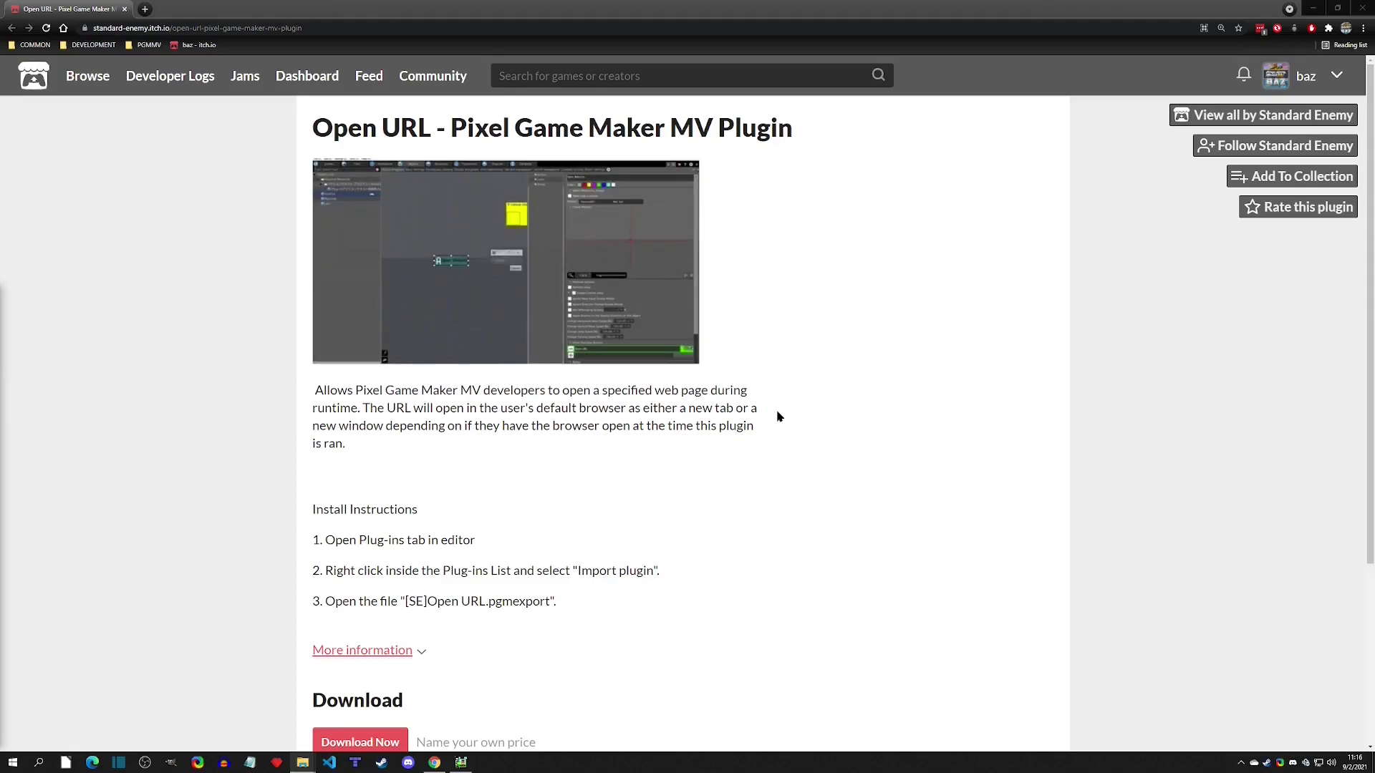
- Scroll to the Download section, then open the [SE]Open URL - PGMMV Plugin folder in Downloads
scroll(776, 416, "down", 3)
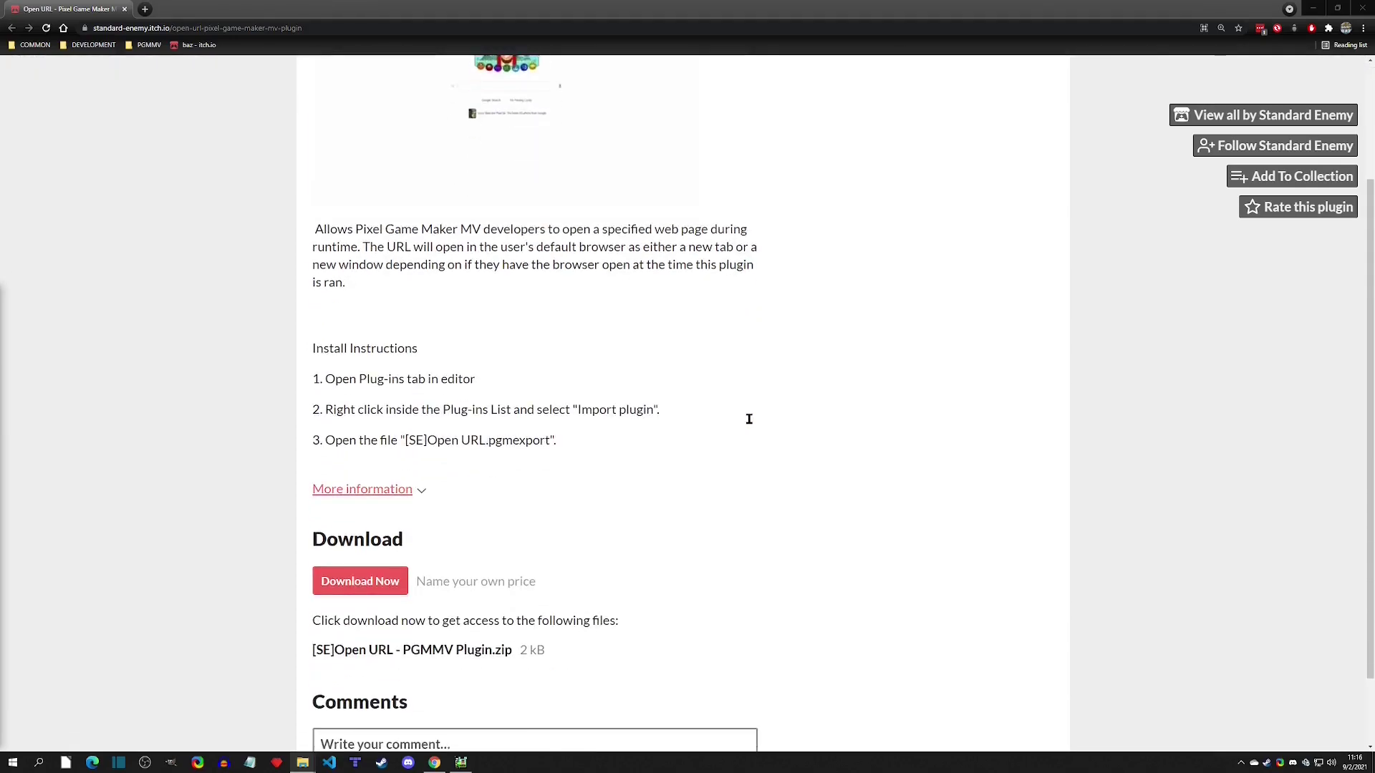
scroll(717, 437, "down", 2)
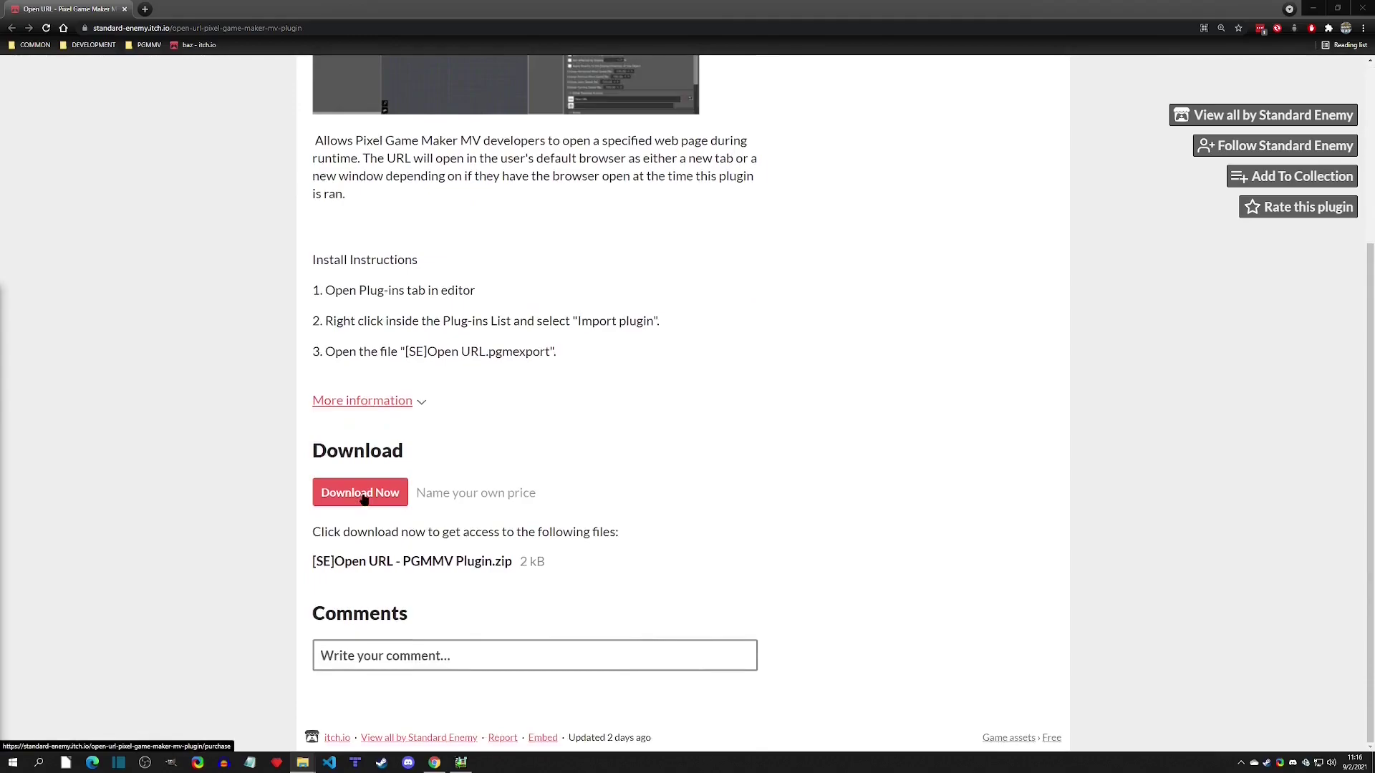
left_click(353, 698)
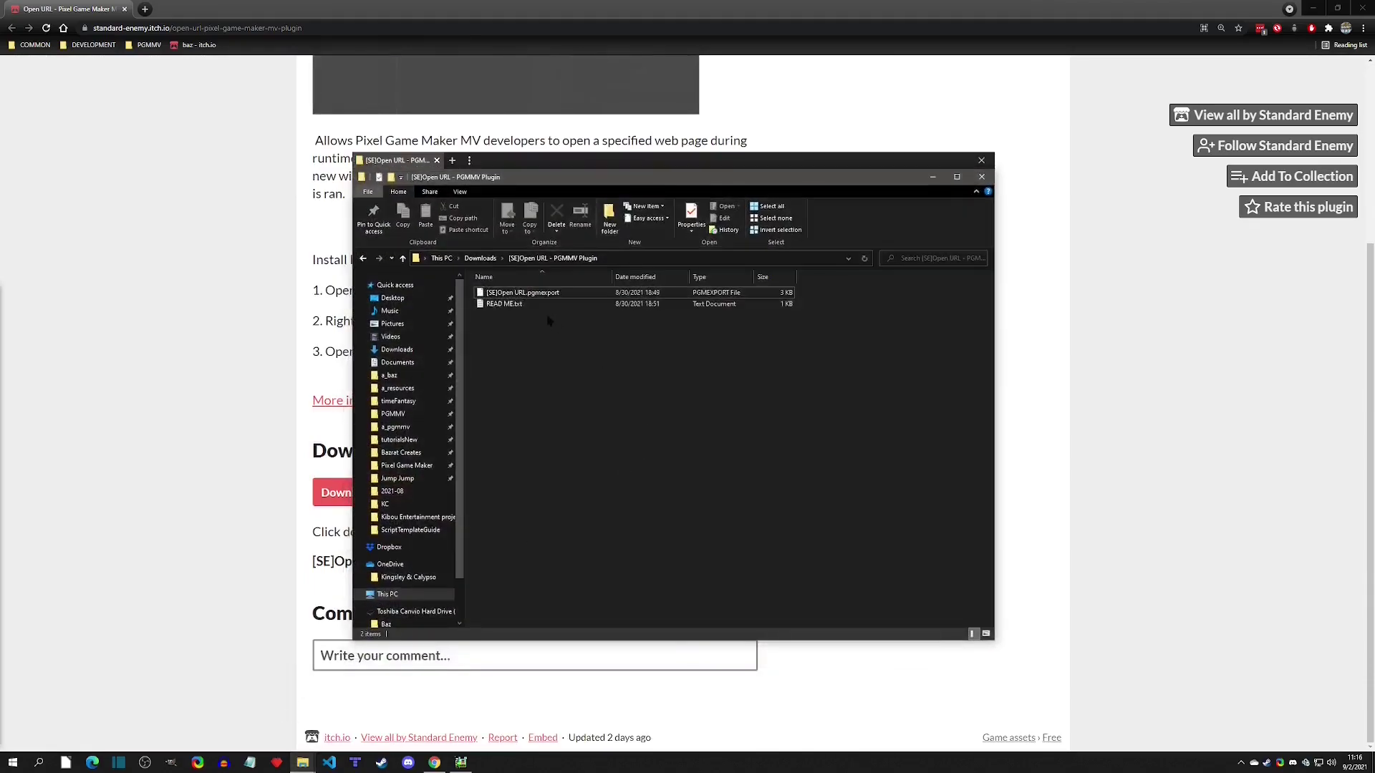
left_click(480, 258)
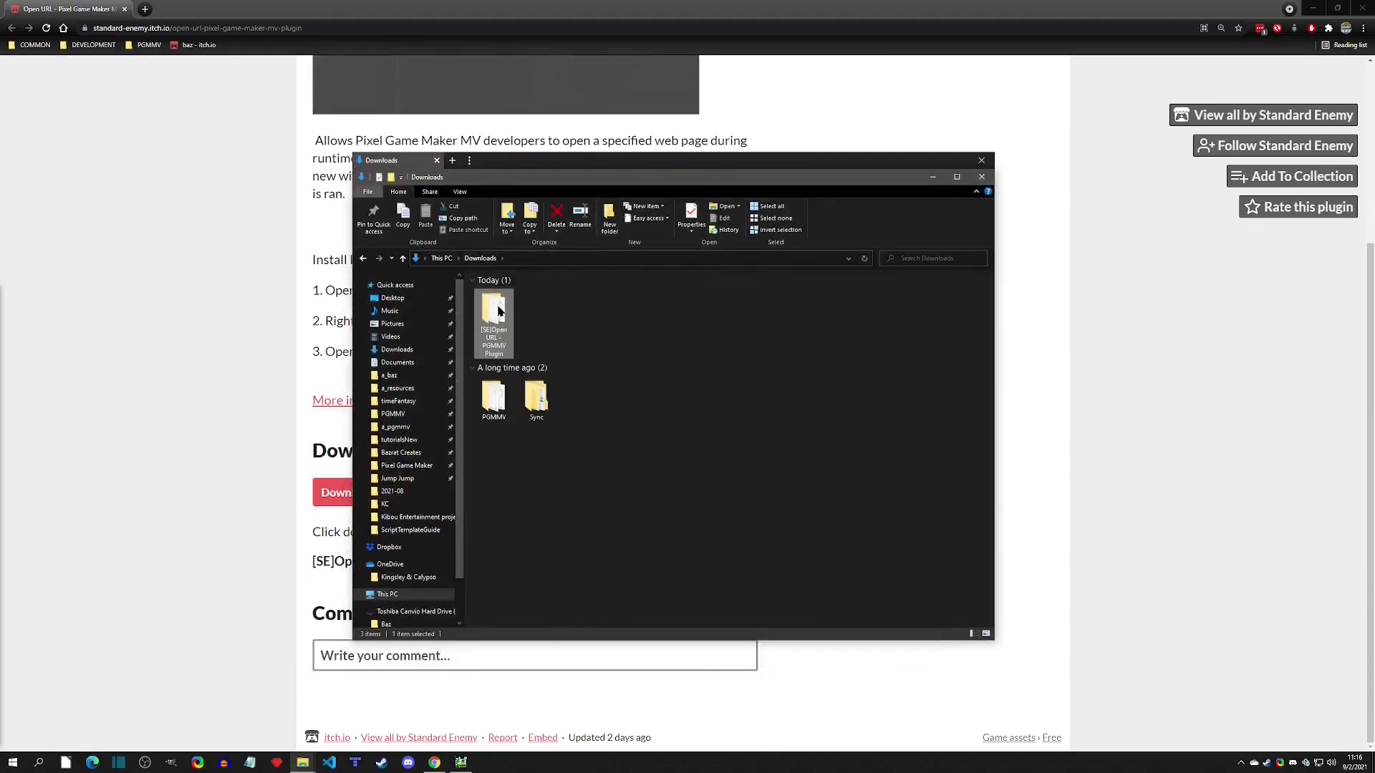
double_click(494, 316)
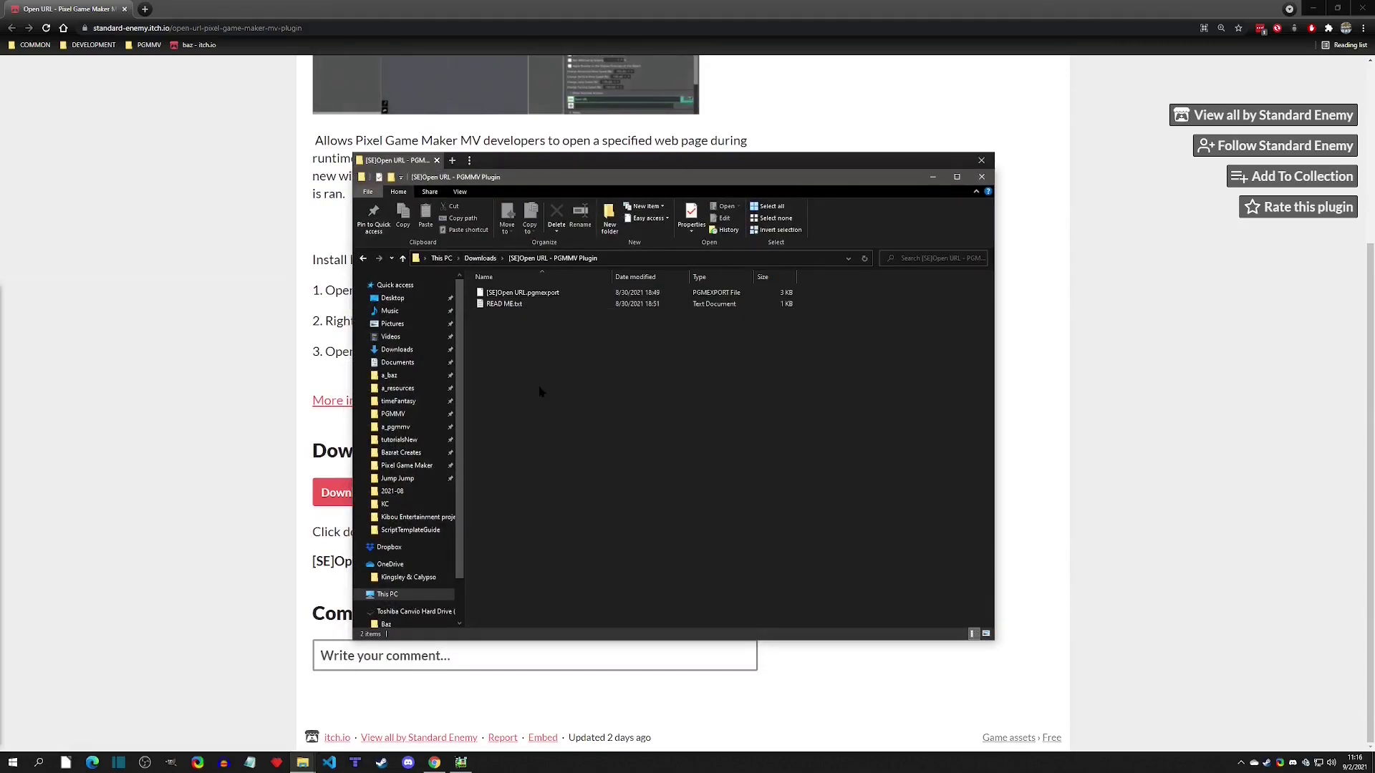
- Import [SE]Open URL.pgmexport into the project's Plug-ins list
left_click(460, 763)
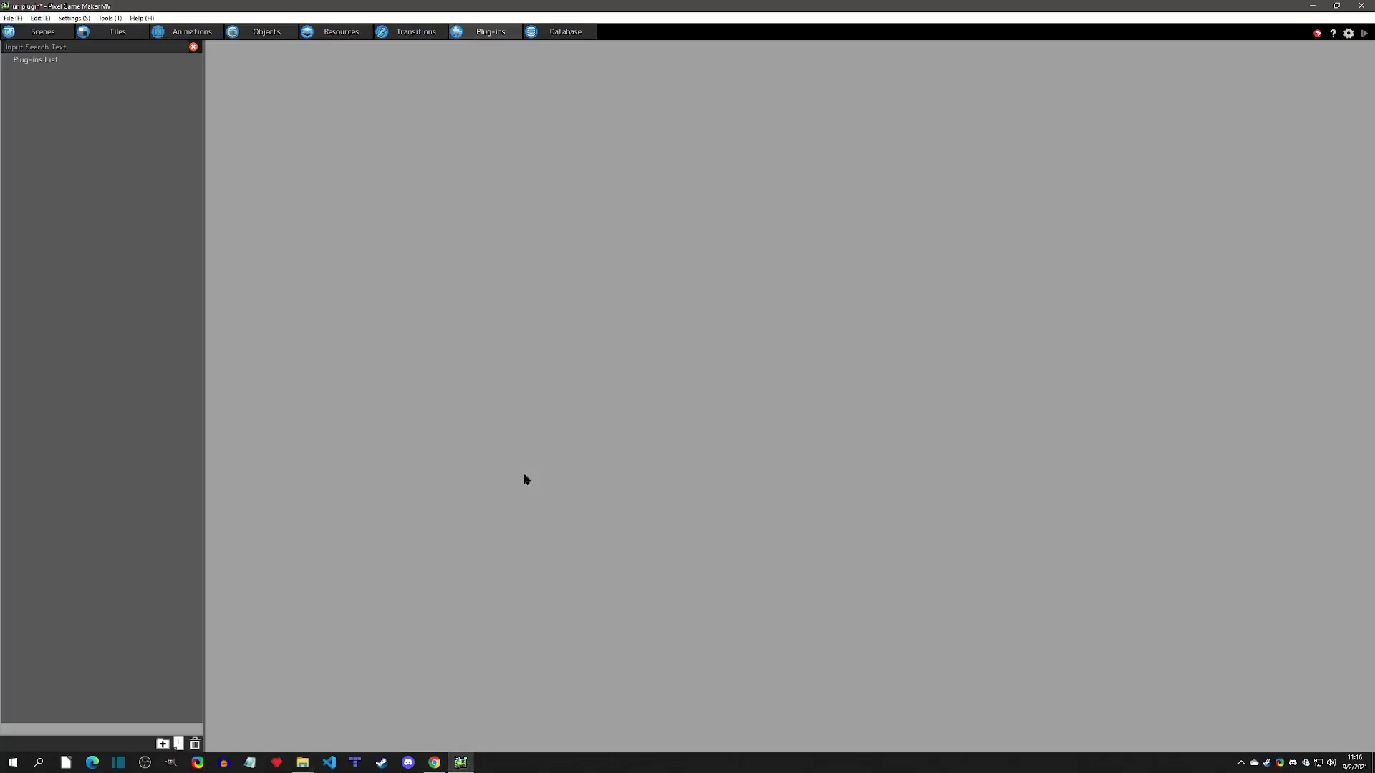
left_click(505, 34)
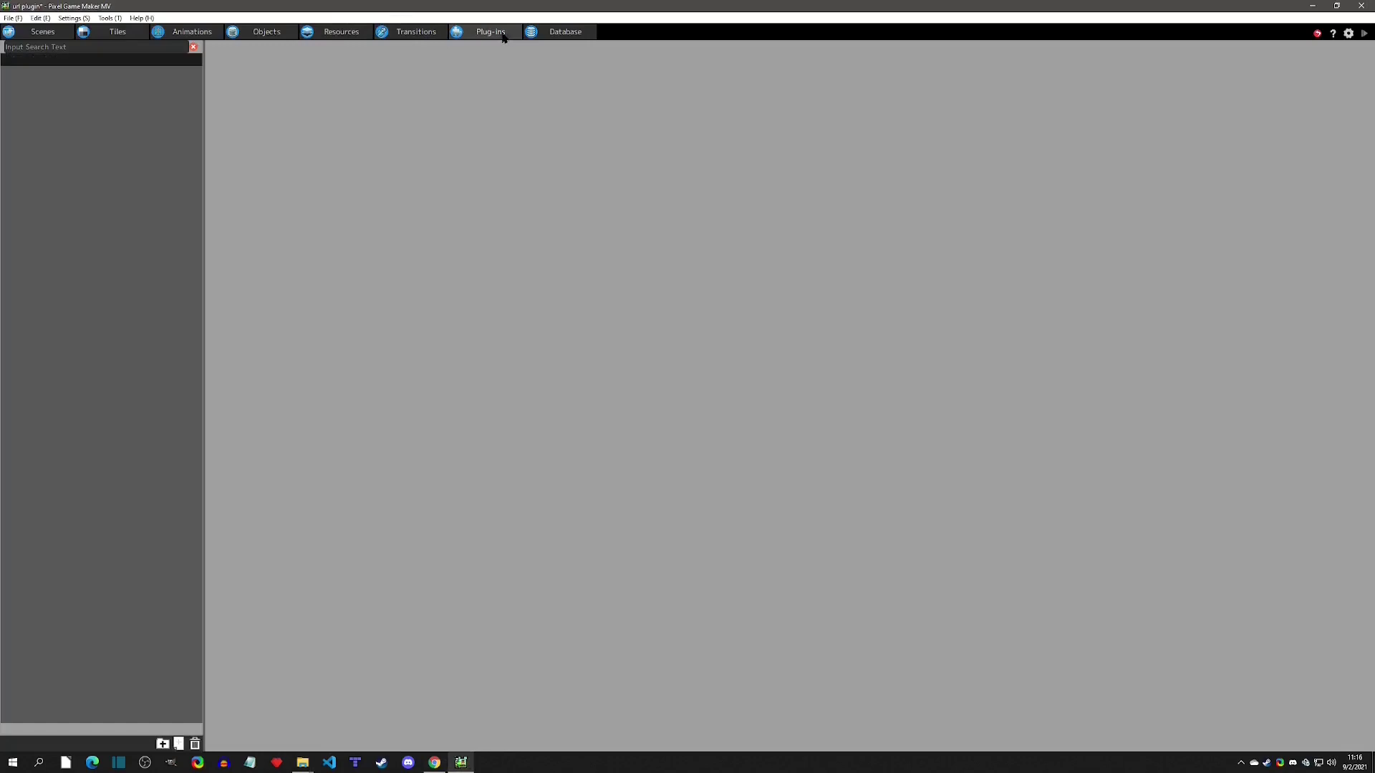
right_click(47, 151)
left_click(102, 207)
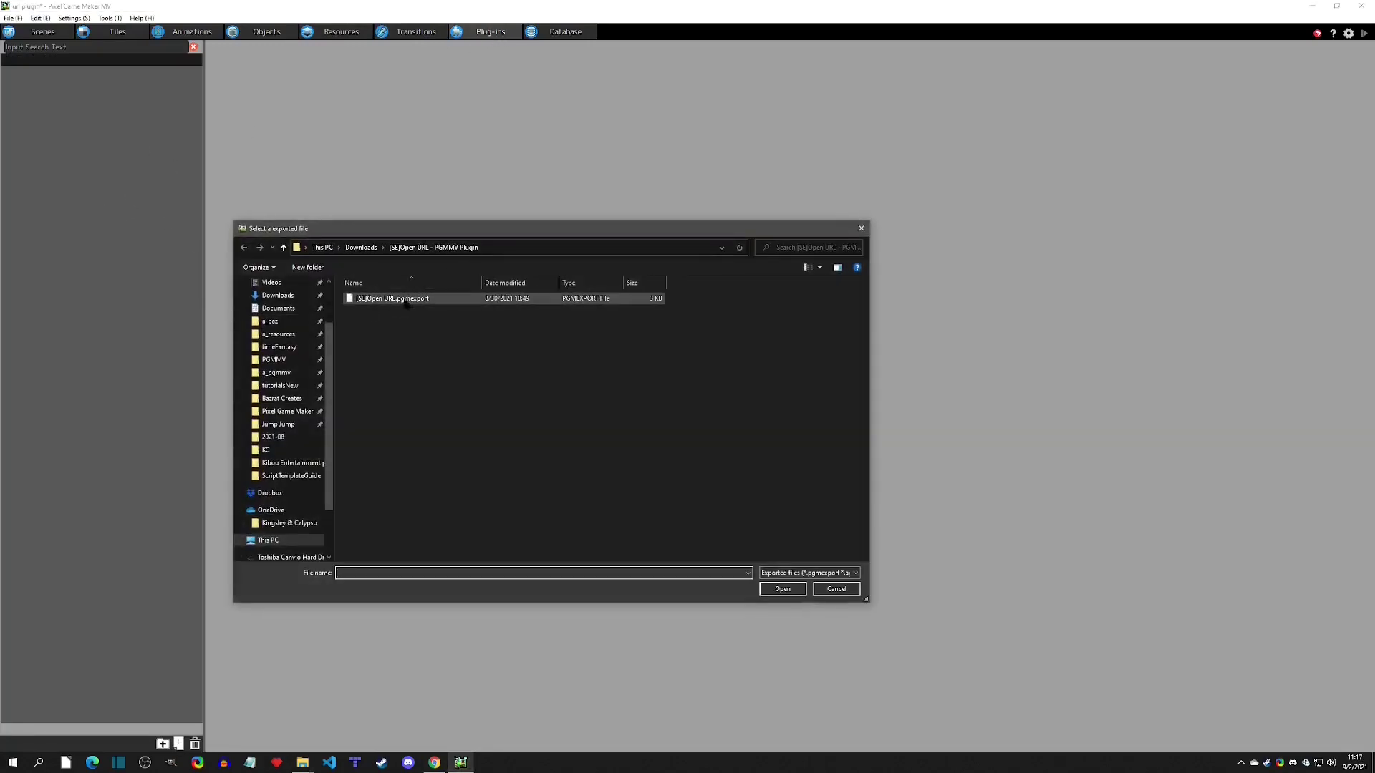
double_click(419, 301)
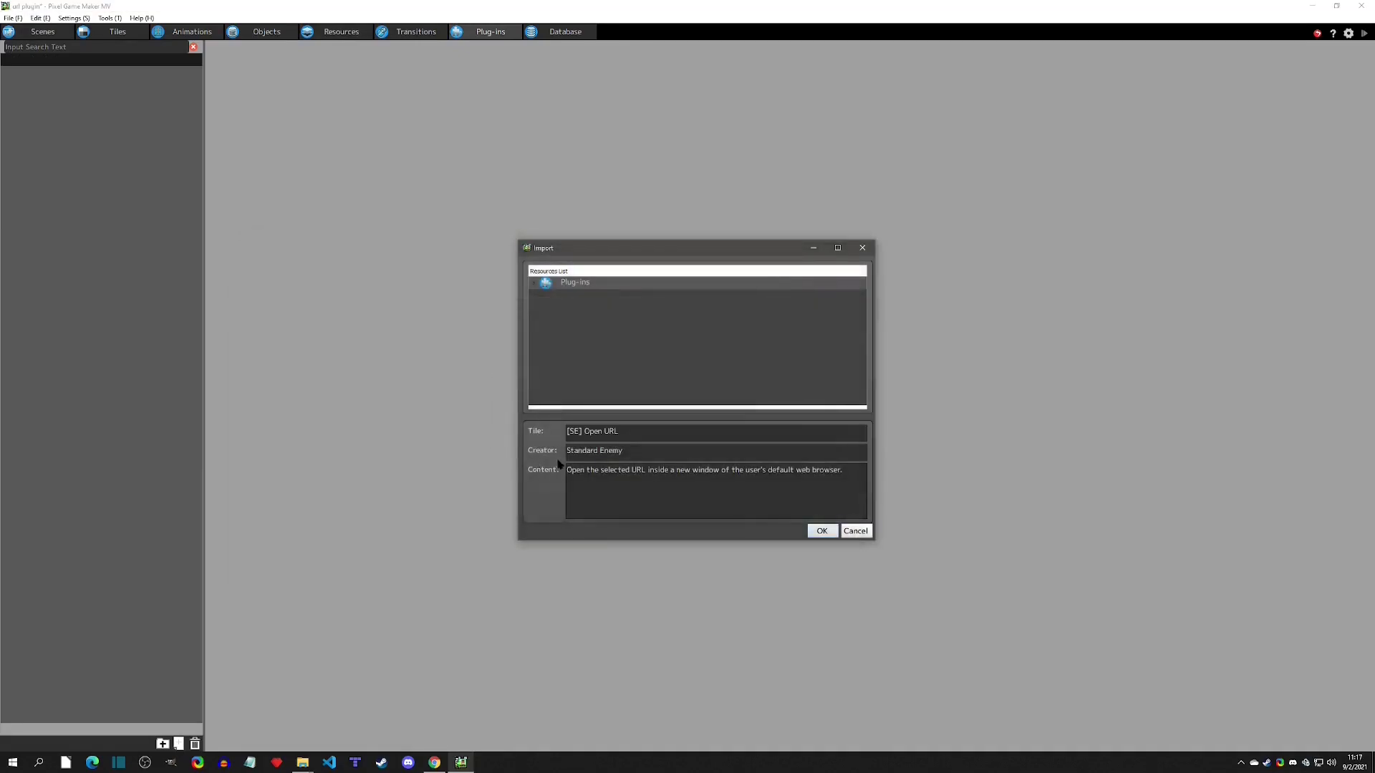
left_click(822, 530)
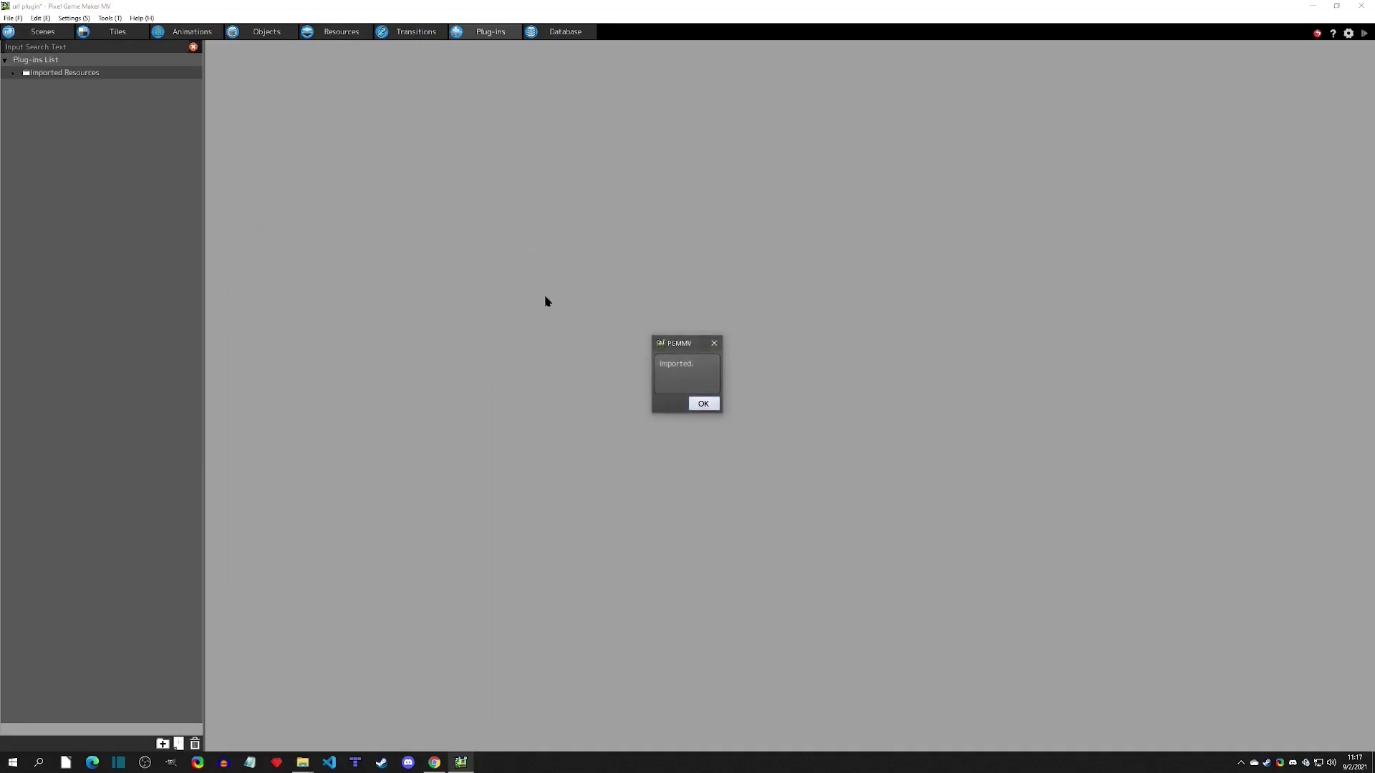
left_click(704, 404)
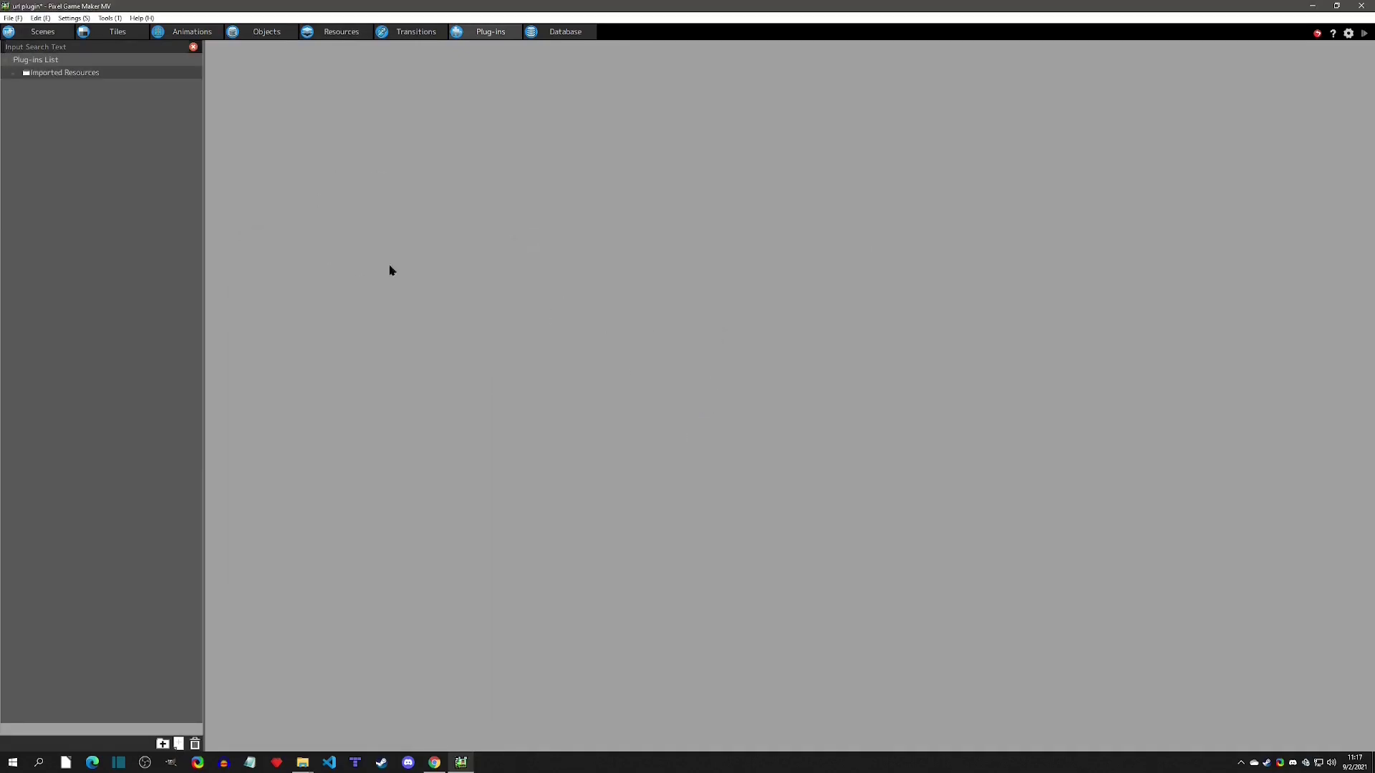
- Expand Imported Resources and [SE] Open URL, and select [SE]OpenURL to view its help
left_click(16, 74)
left_click(27, 86)
left_click(66, 99)
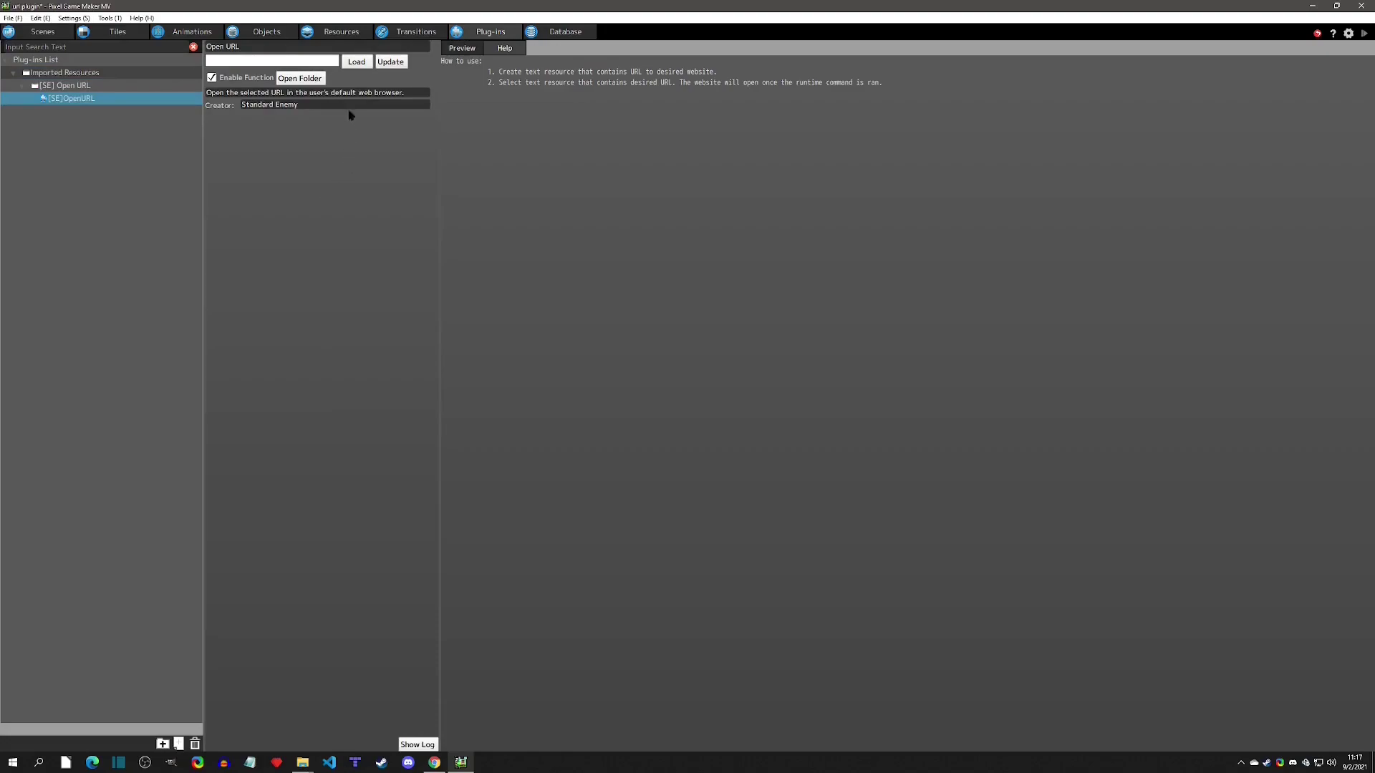
- Inspect the English URL in the itch.io text resource, then go to button1's action program
left_click(348, 33)
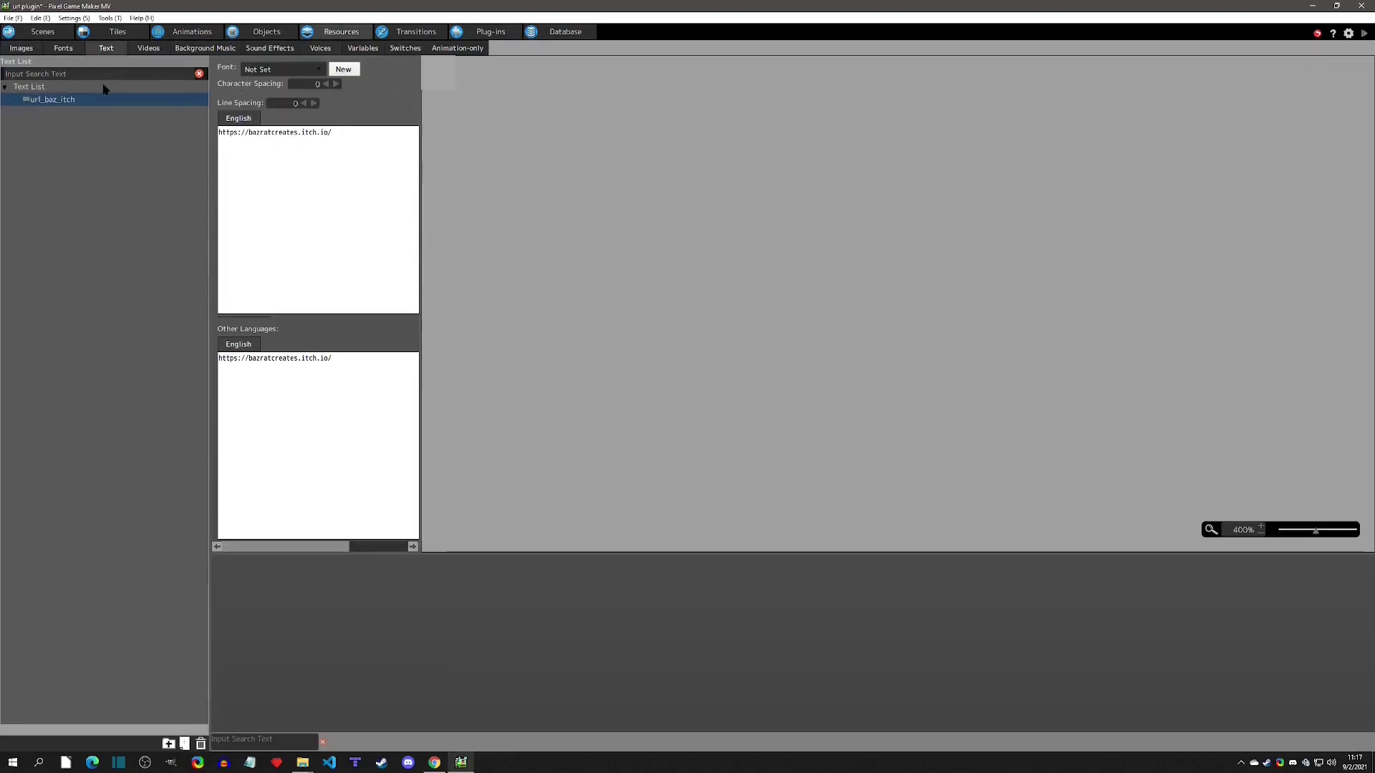
left_click(107, 49)
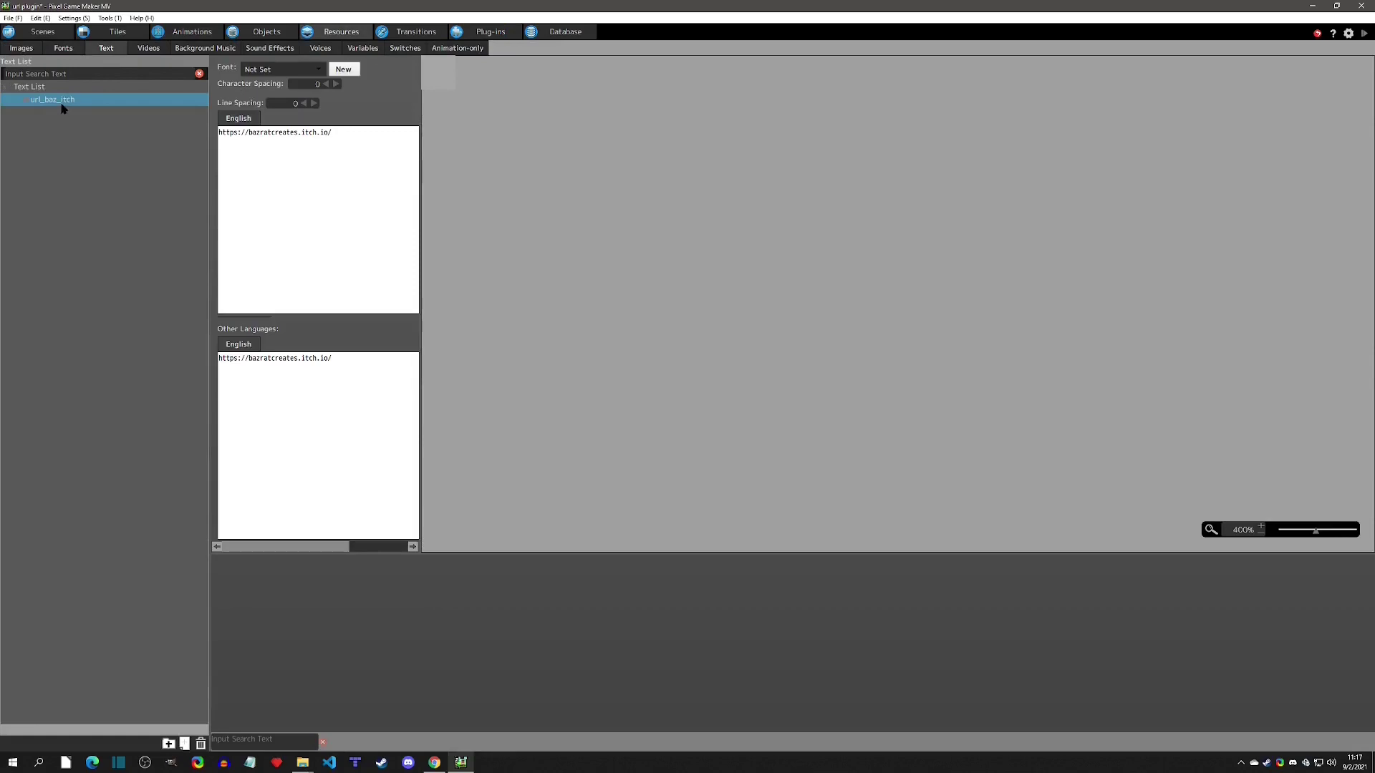
left_click(260, 144)
left_click_drag(359, 141, 210, 137)
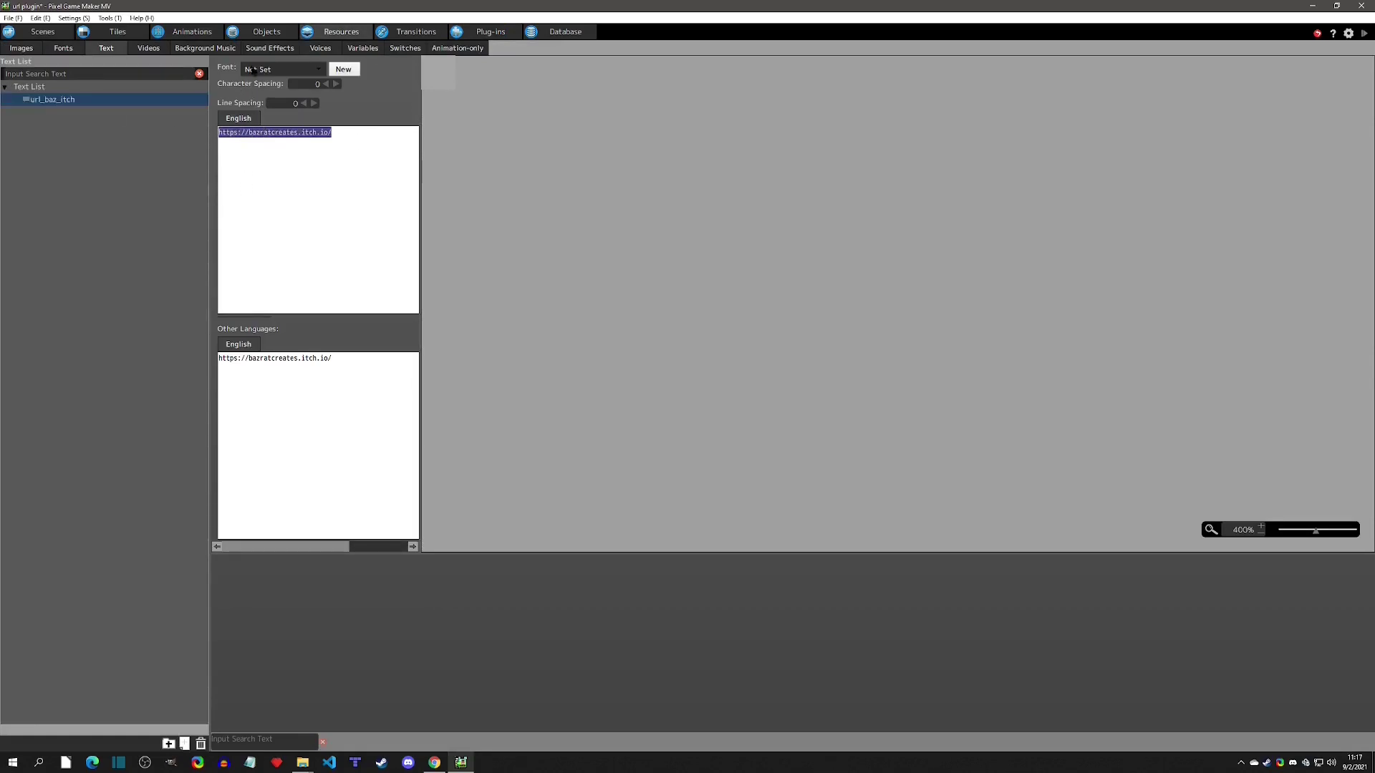
left_click(345, 134)
left_click_drag(346, 135, 402, 141)
left_click(343, 153)
left_click(401, 142)
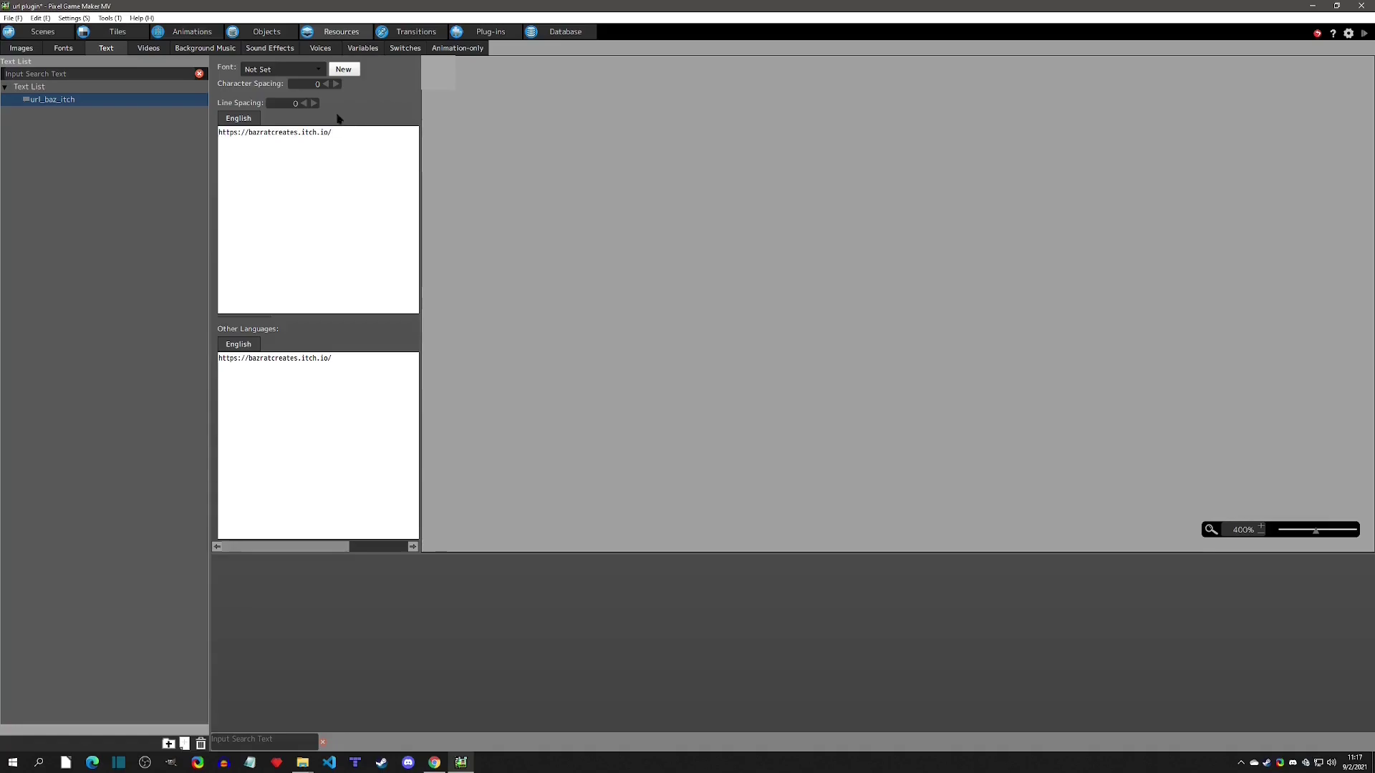
left_click(265, 32)
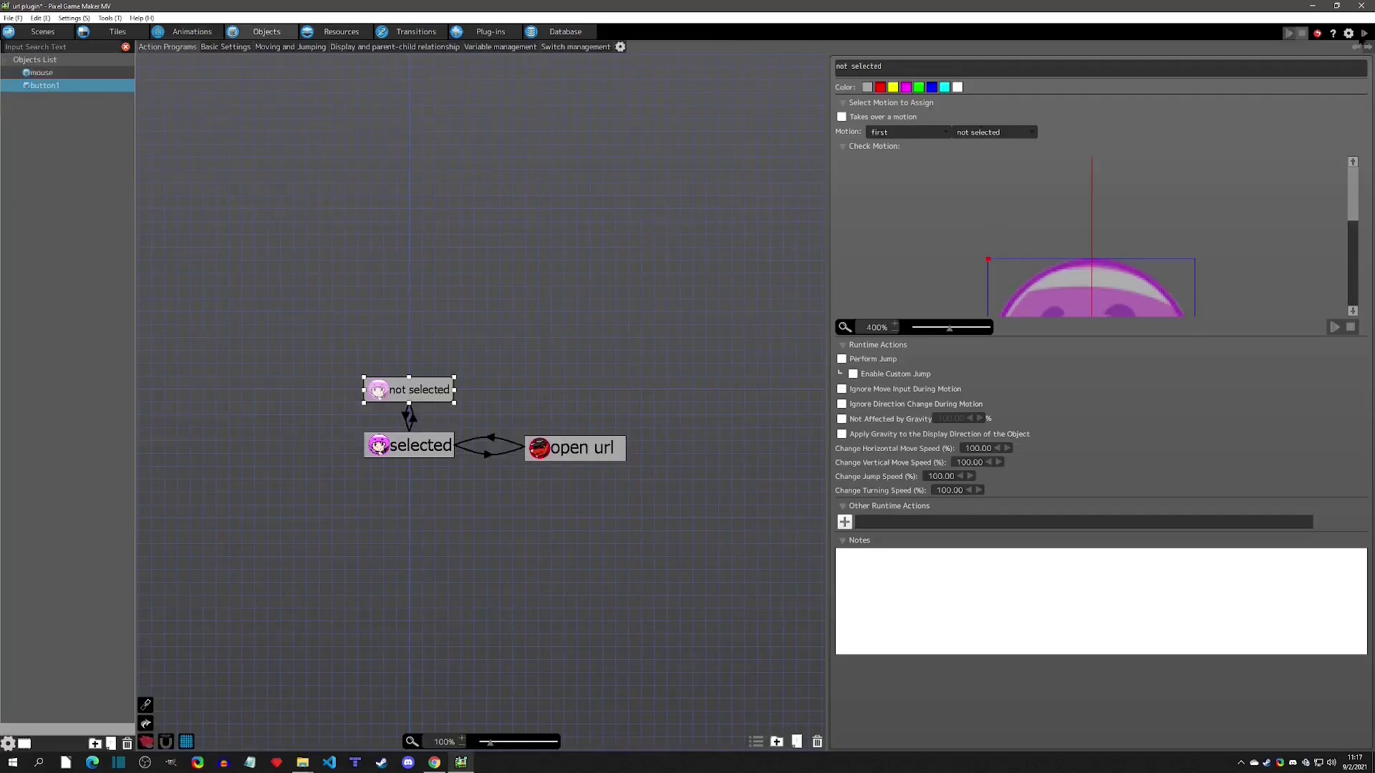
- Test-play with F5, close the game window, and select the open url node
key("F5")
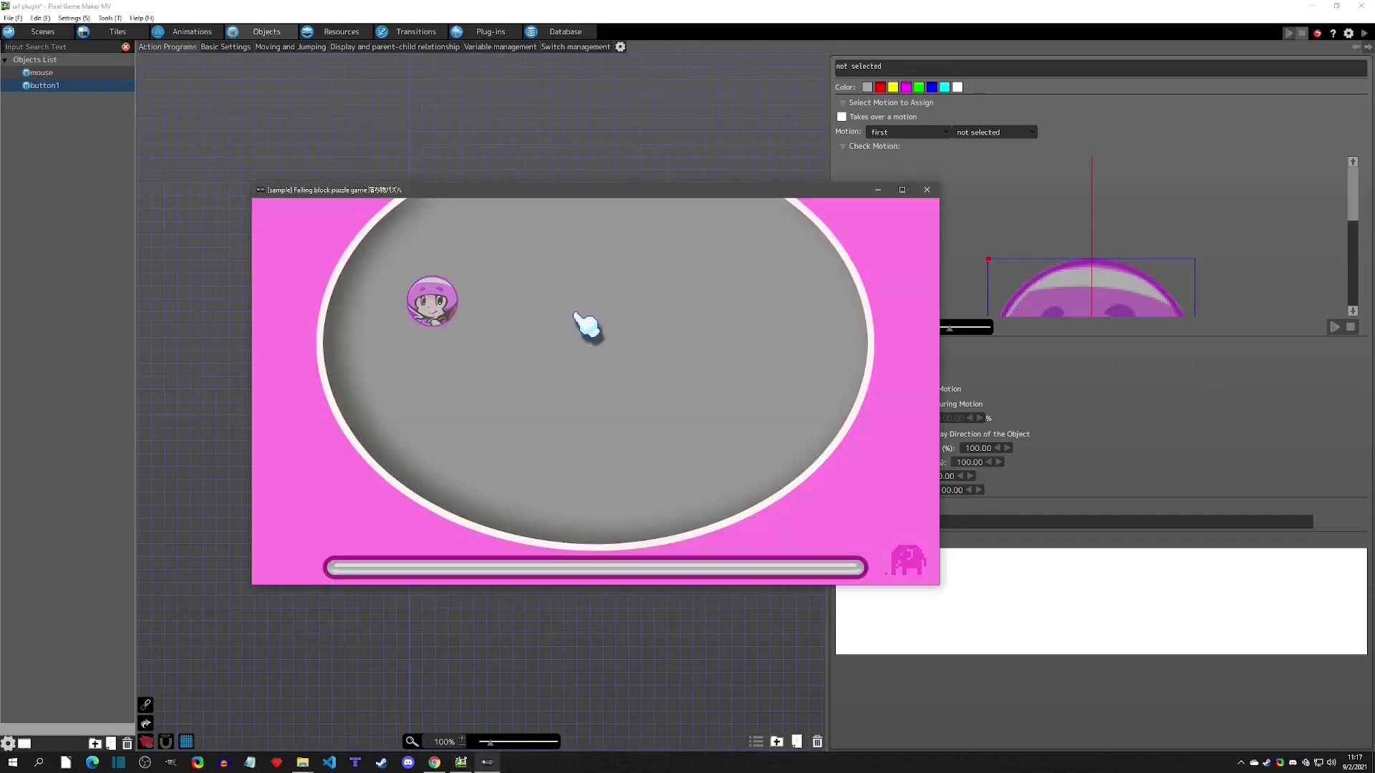
left_click(927, 189)
left_click(587, 449)
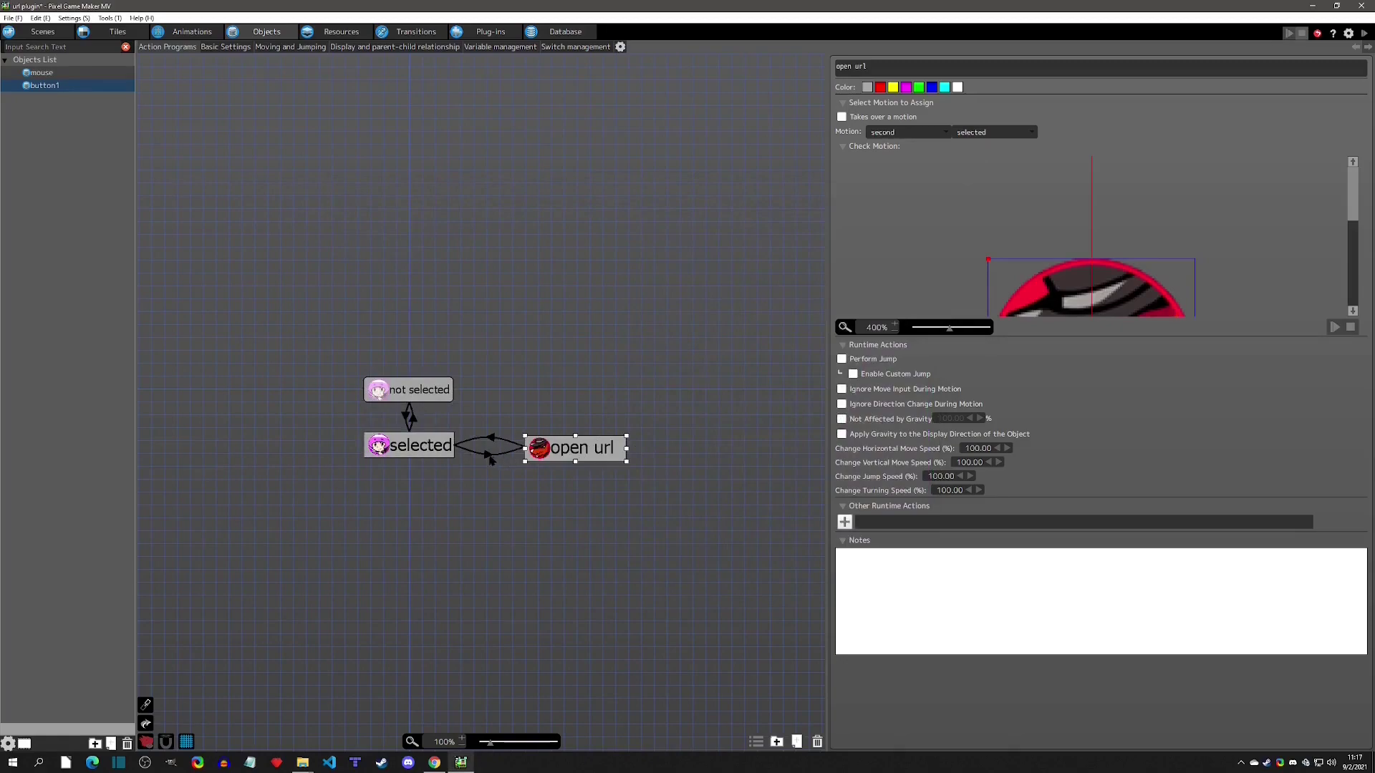
- Add an Open URL runtime action to the open url state using the itch.io URL text resource
left_click(844, 522)
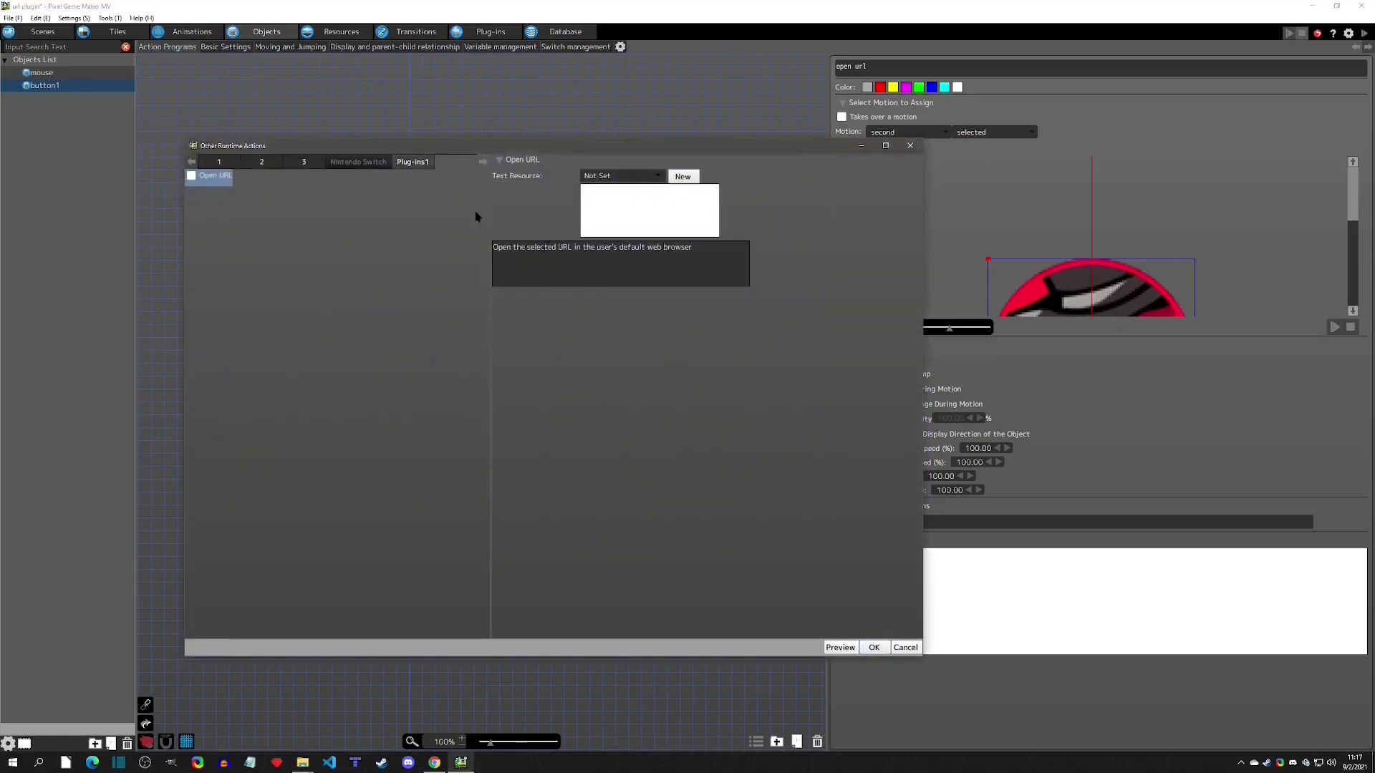
left_click(191, 176)
left_click(613, 179)
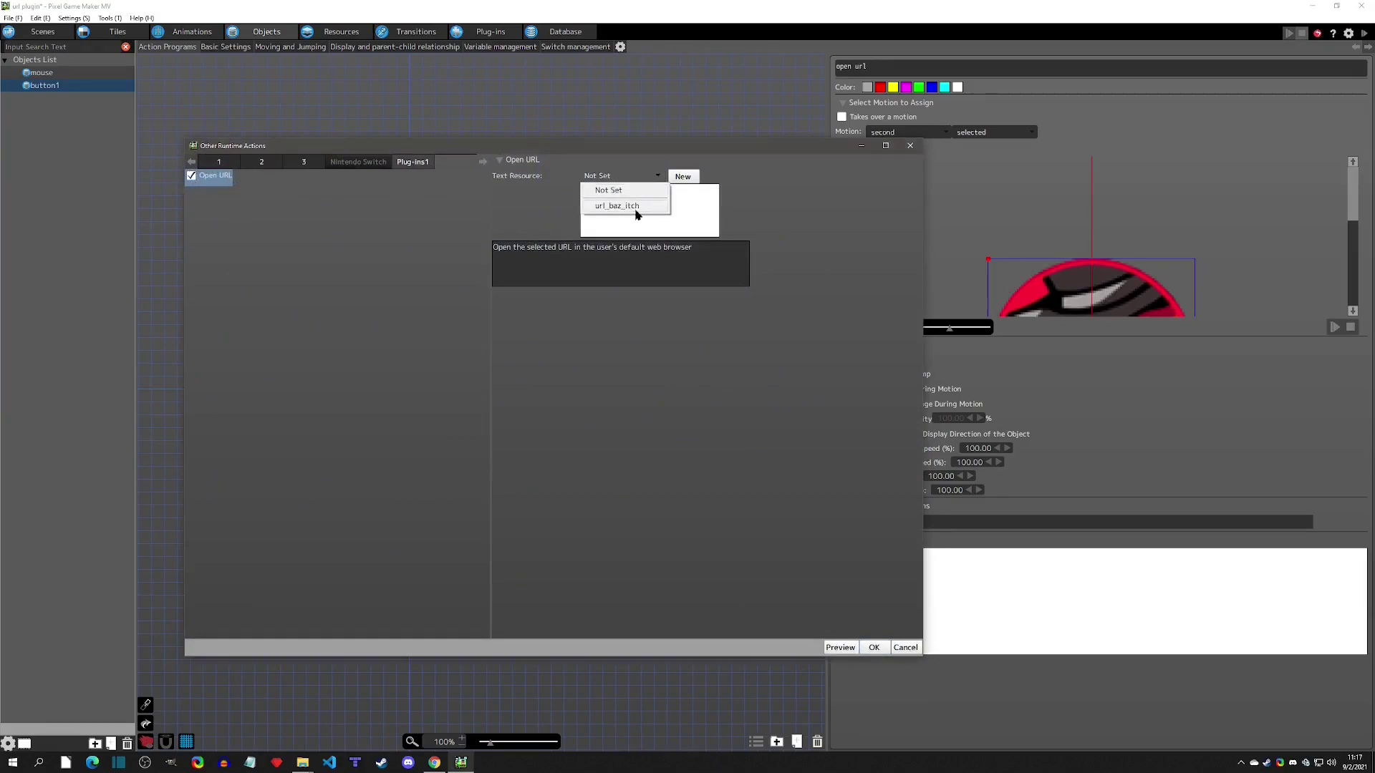
left_click(636, 207)
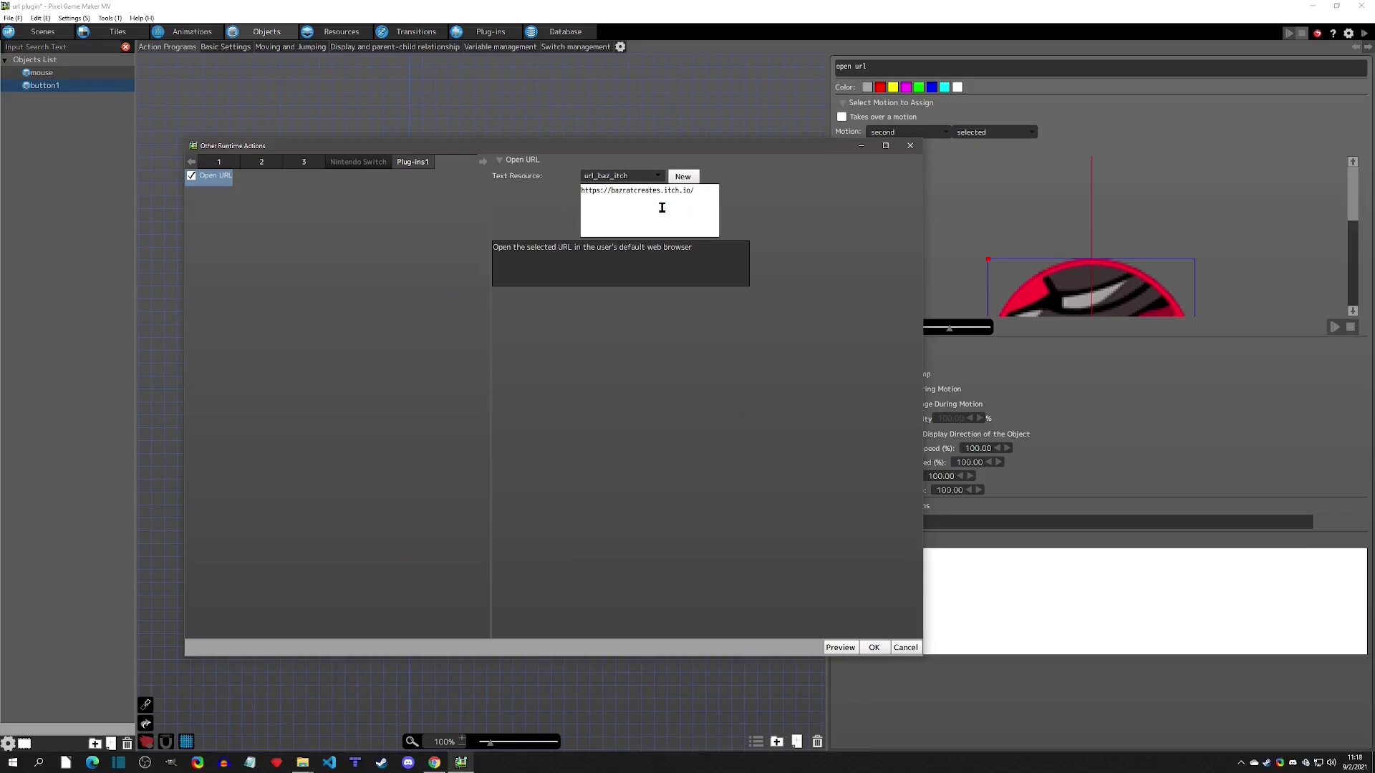
left_click(874, 648)
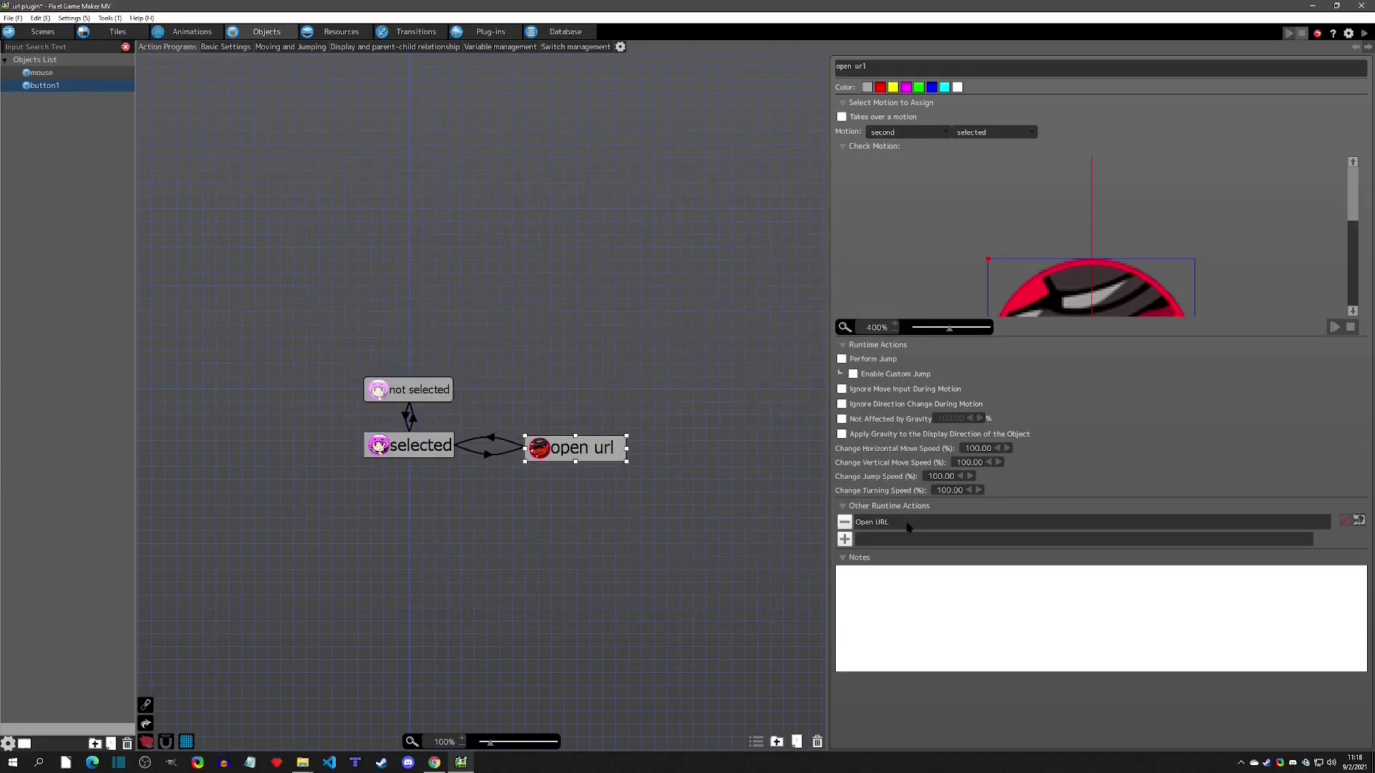
left_click(333, 32)
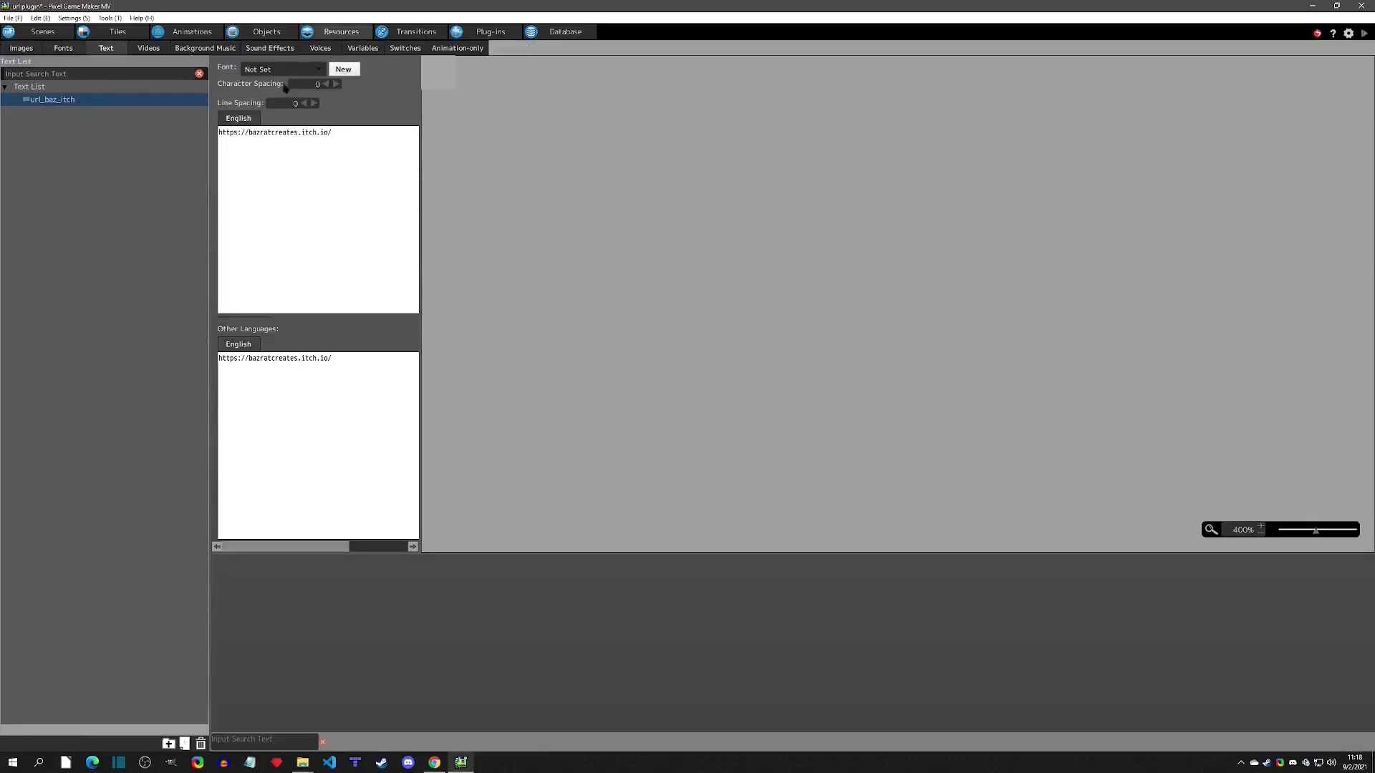
triple_click(368, 142)
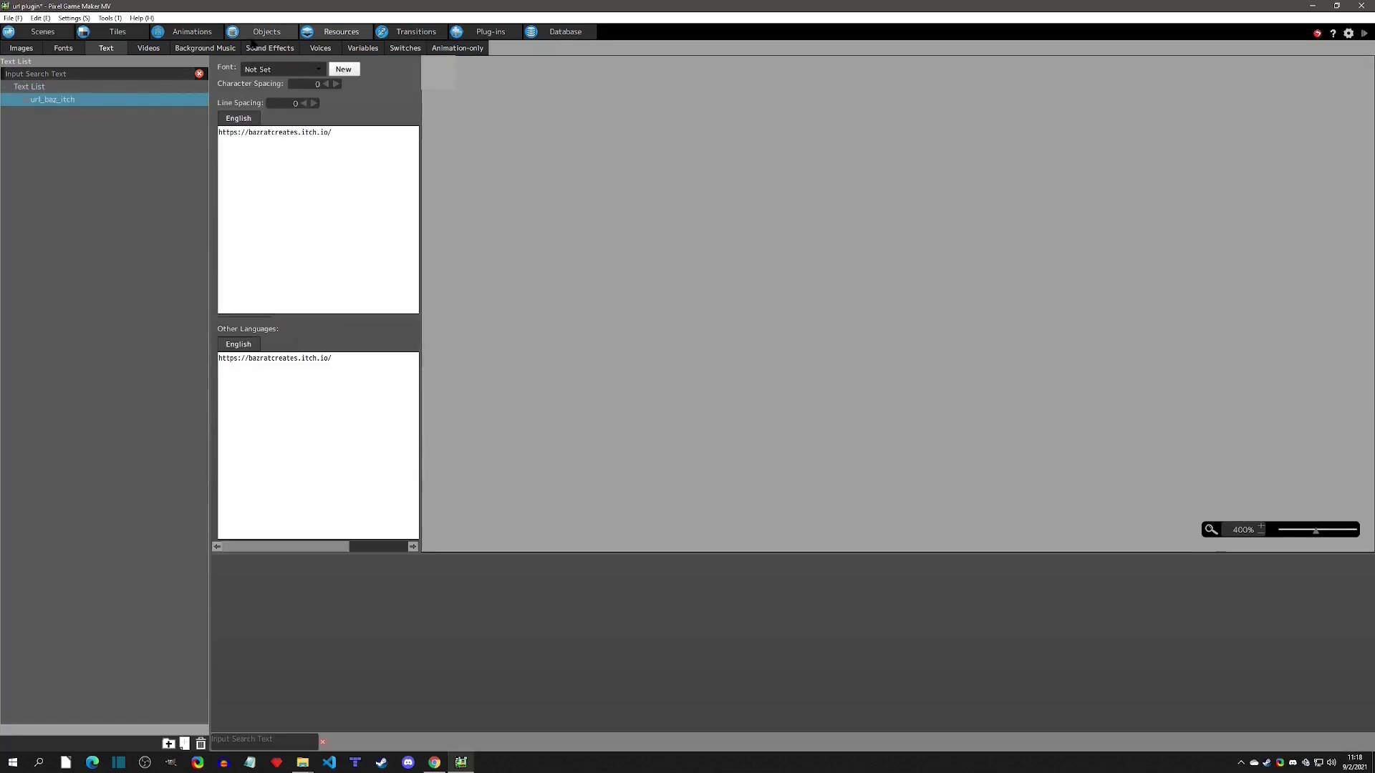
left_click(256, 32)
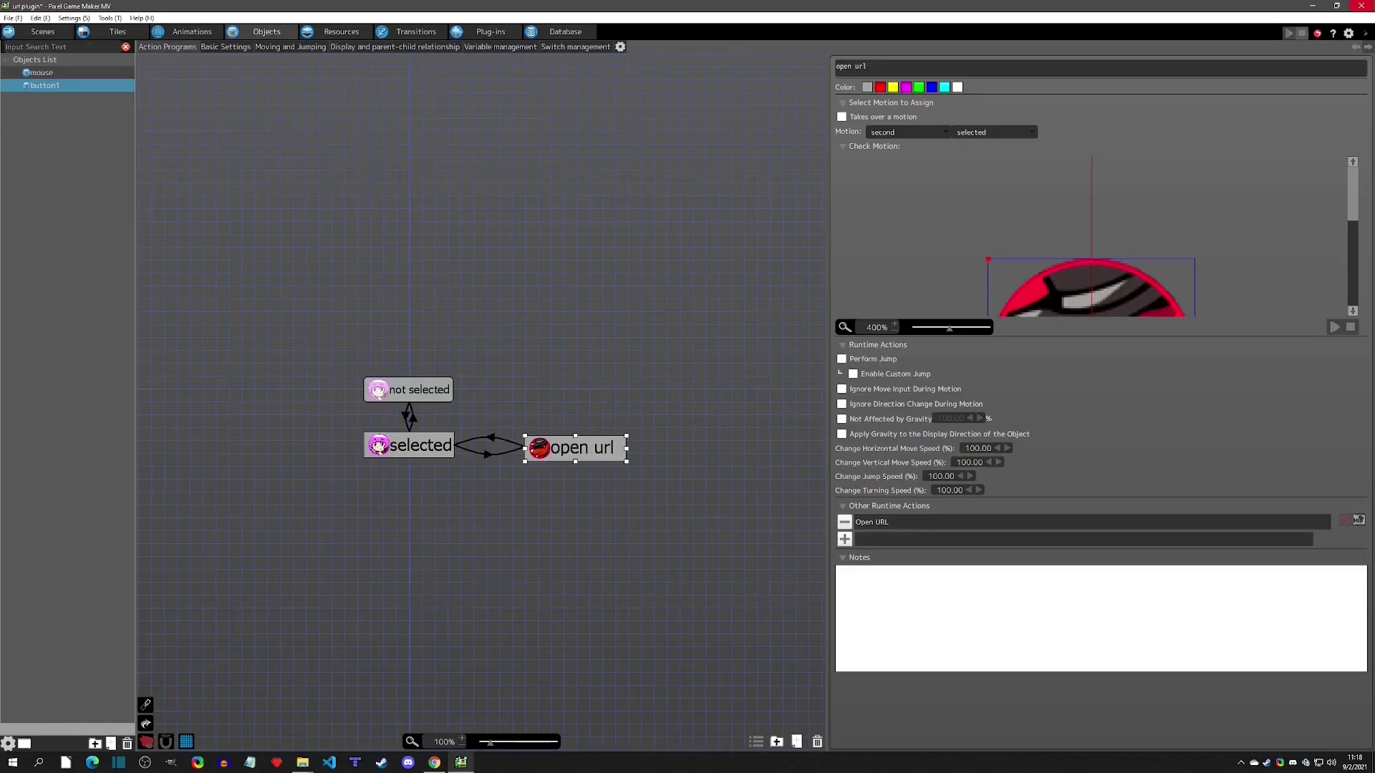
key("F5")
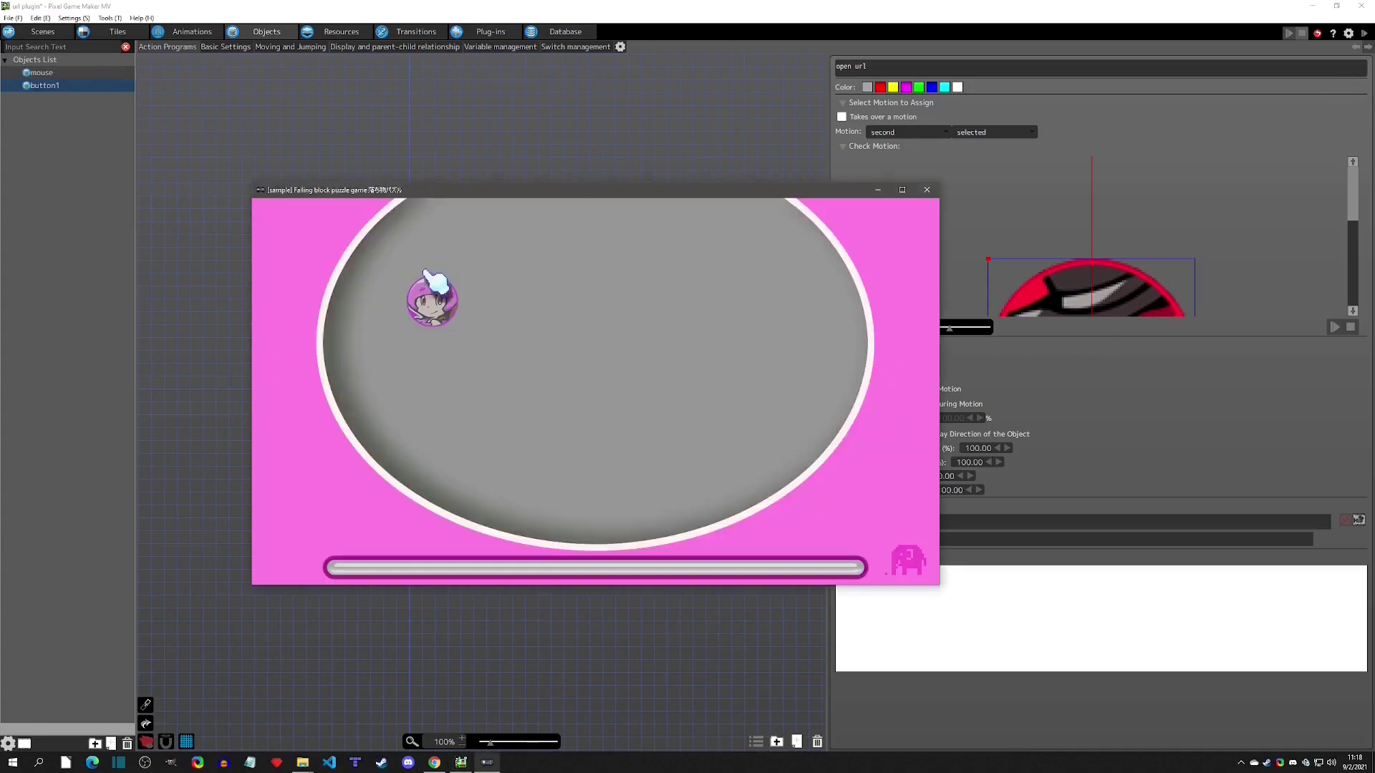
left_click(431, 297)
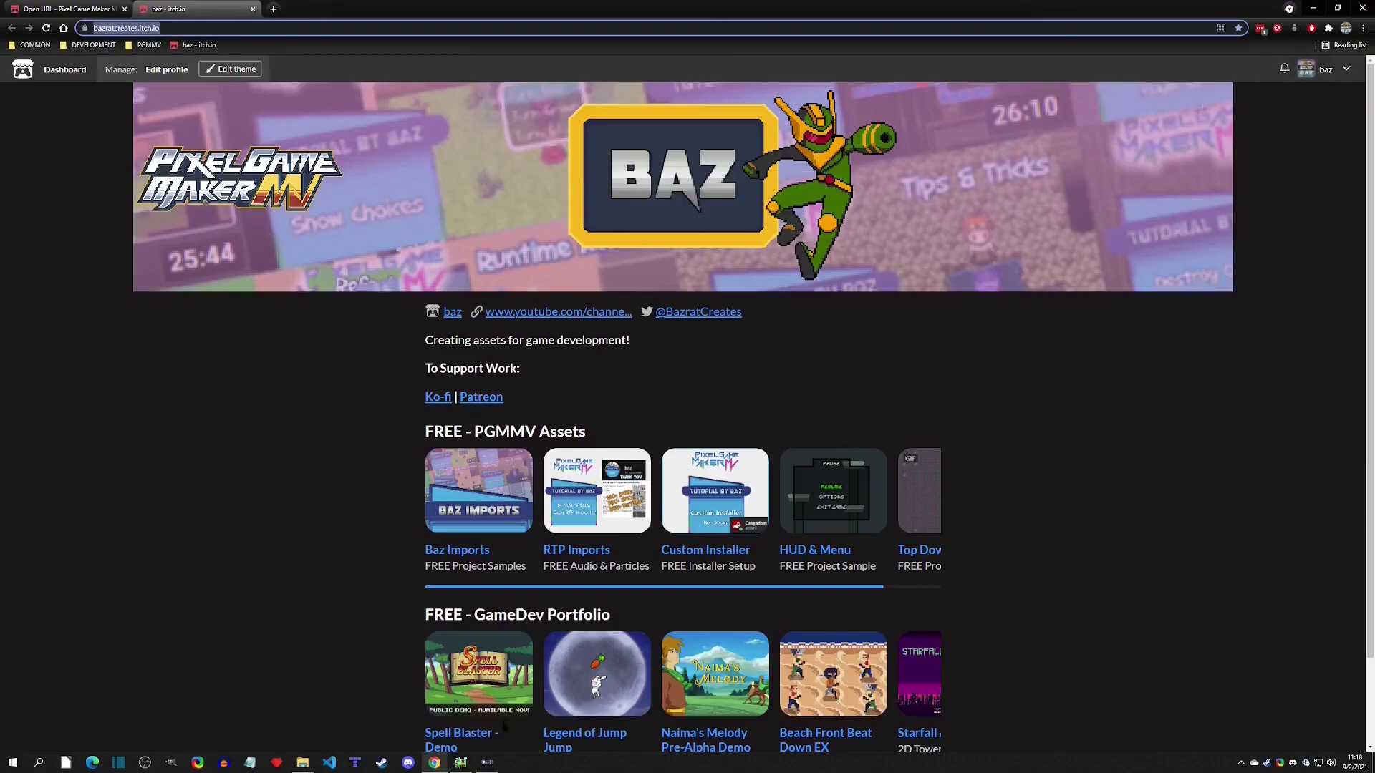
left_click(487, 763)
left_click(936, 191)
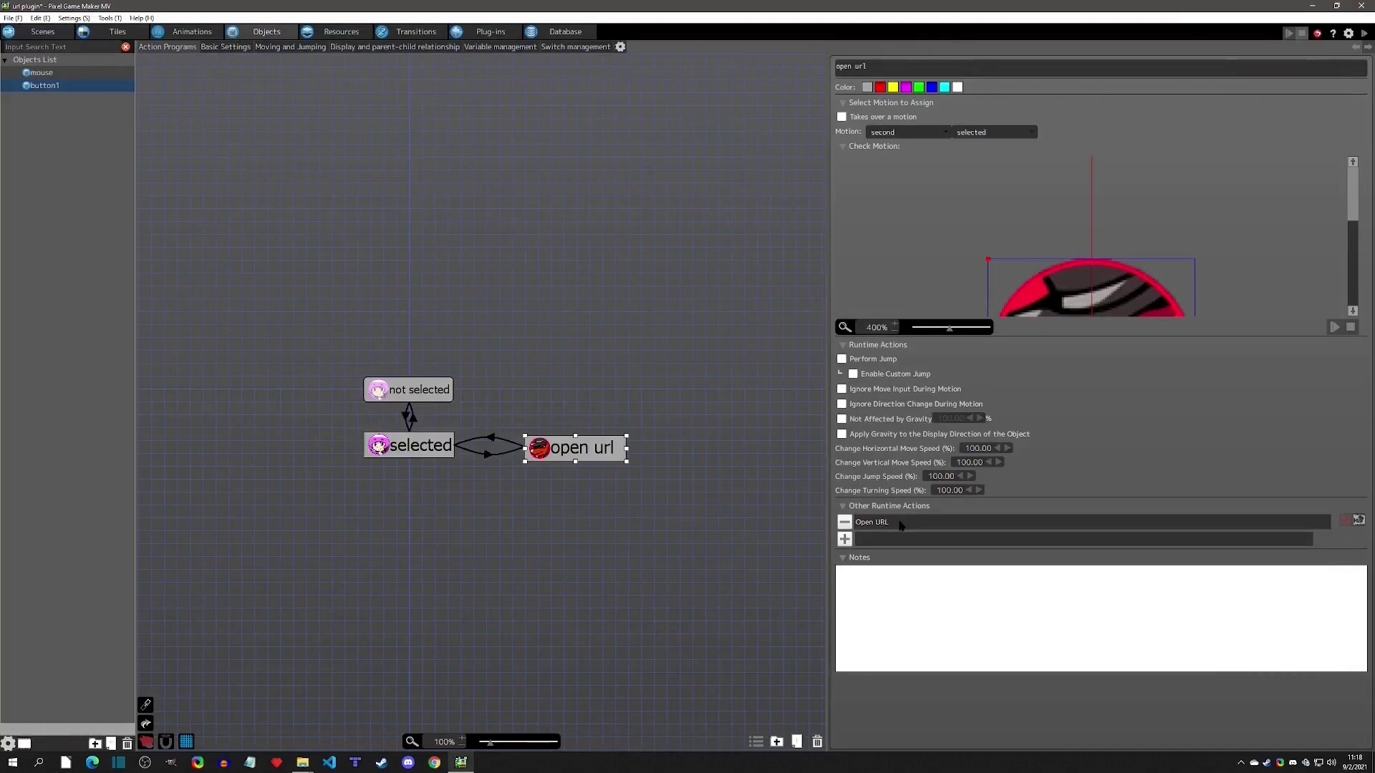
double_click(849, 525)
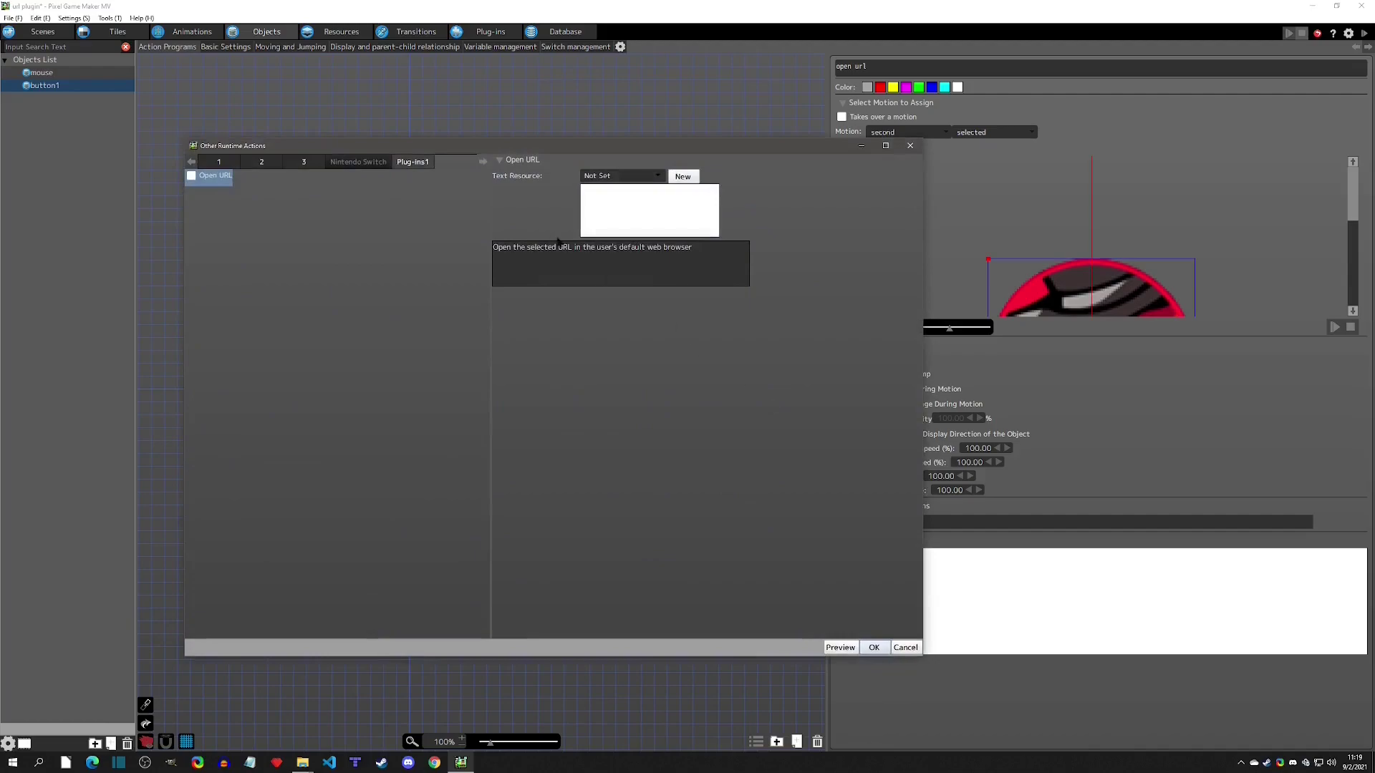
left_click(304, 162)
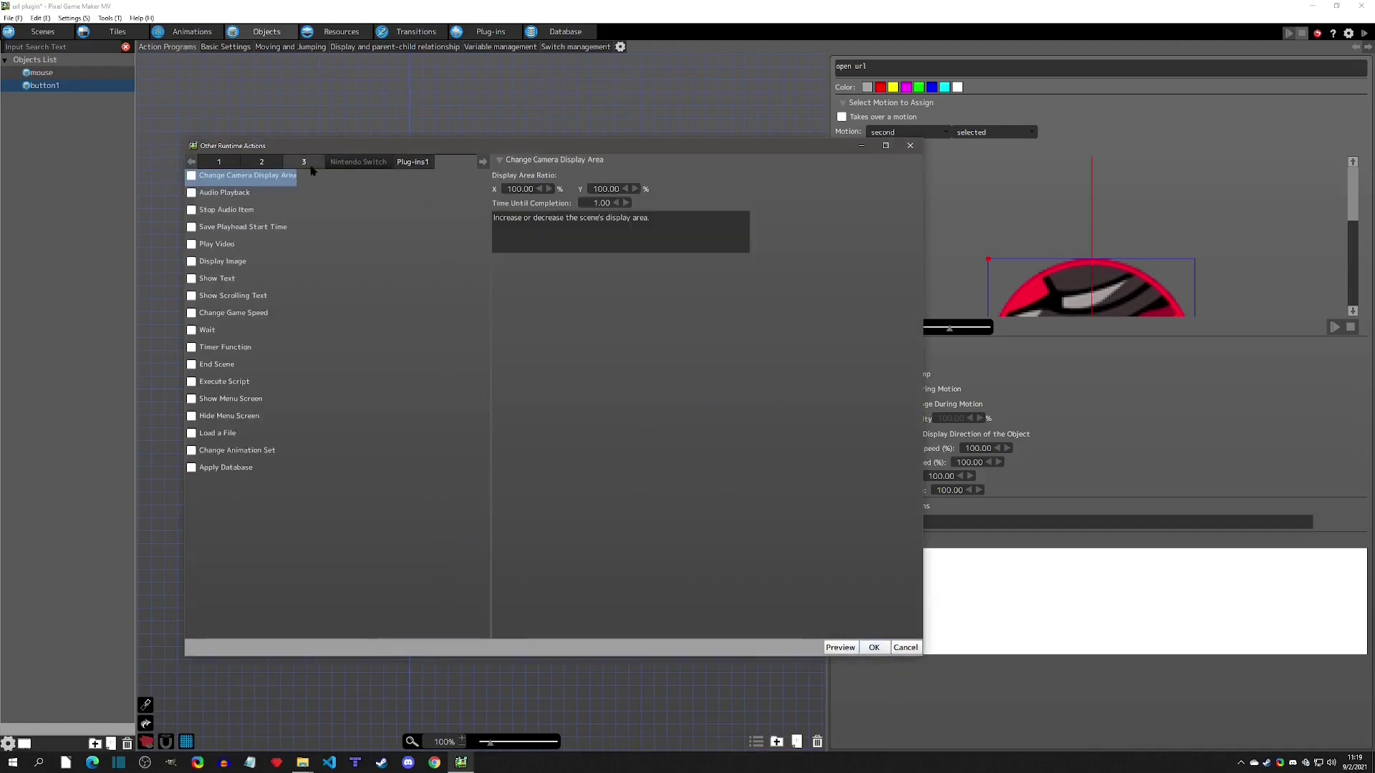
left_click(193, 381)
type("cc.sys.openURL(\"https://www.google.com\");")
- Review the pasted script line and confirm the Execute Script action
left_click_drag(494, 177, 519, 177)
left_click(693, 176)
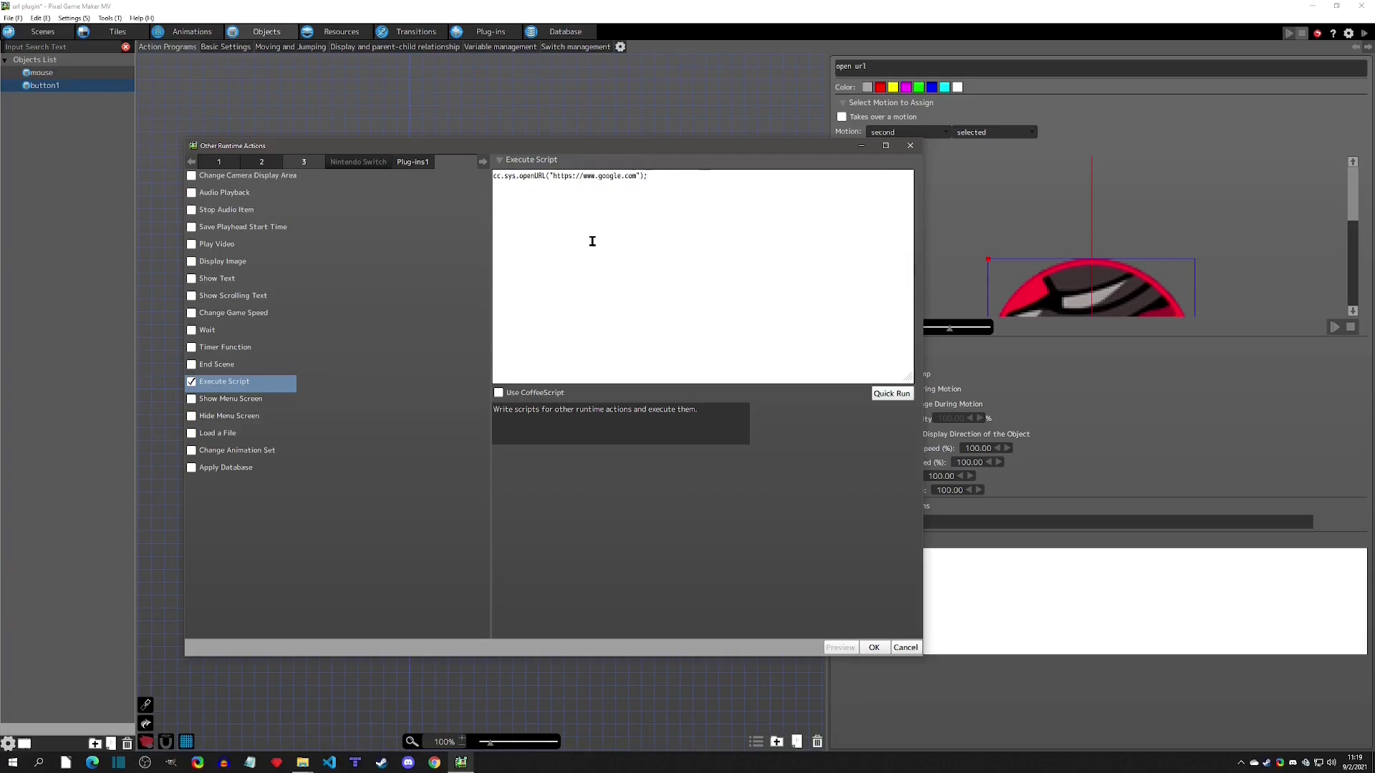
left_click_drag(524, 177, 712, 181)
left_click(676, 215)
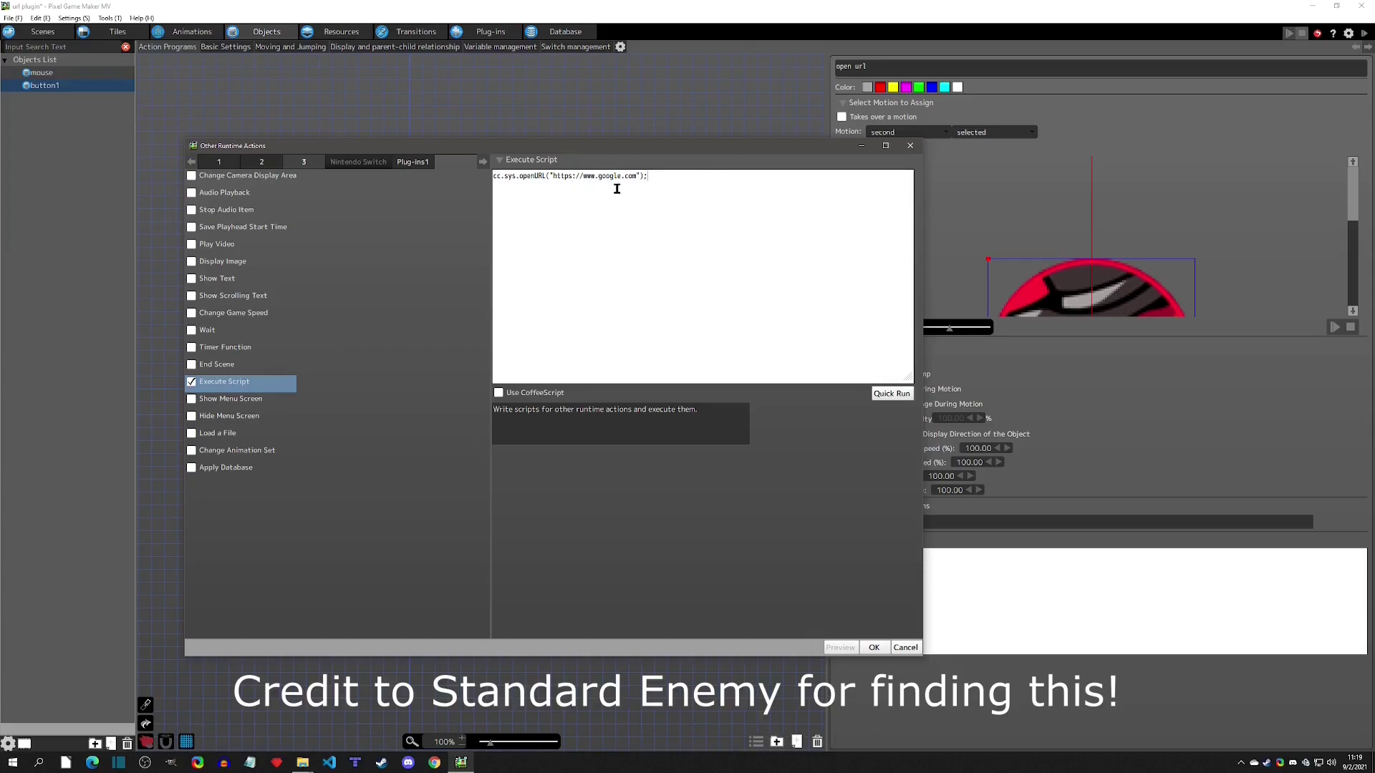
left_click_drag(699, 179, 462, 184)
left_click(664, 194)
left_click(873, 648)
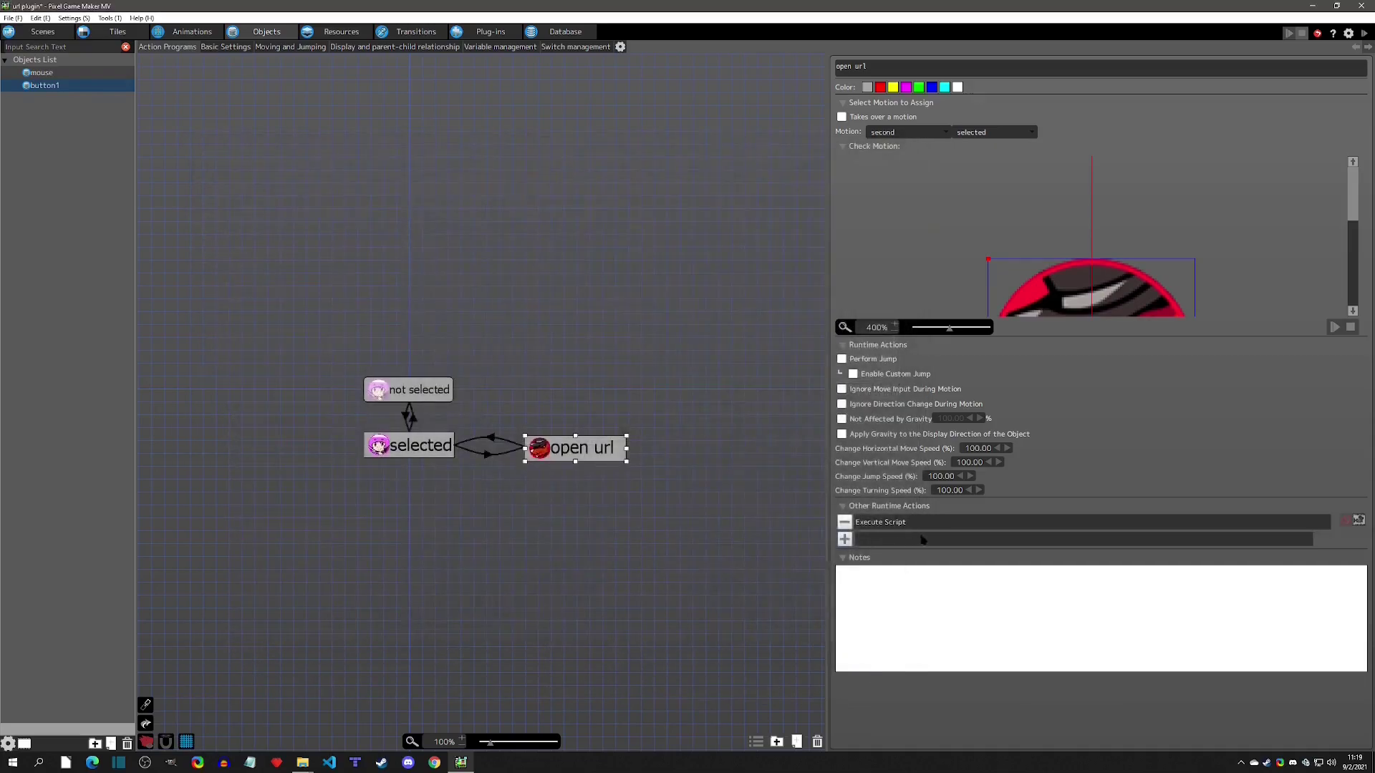
key("F5")
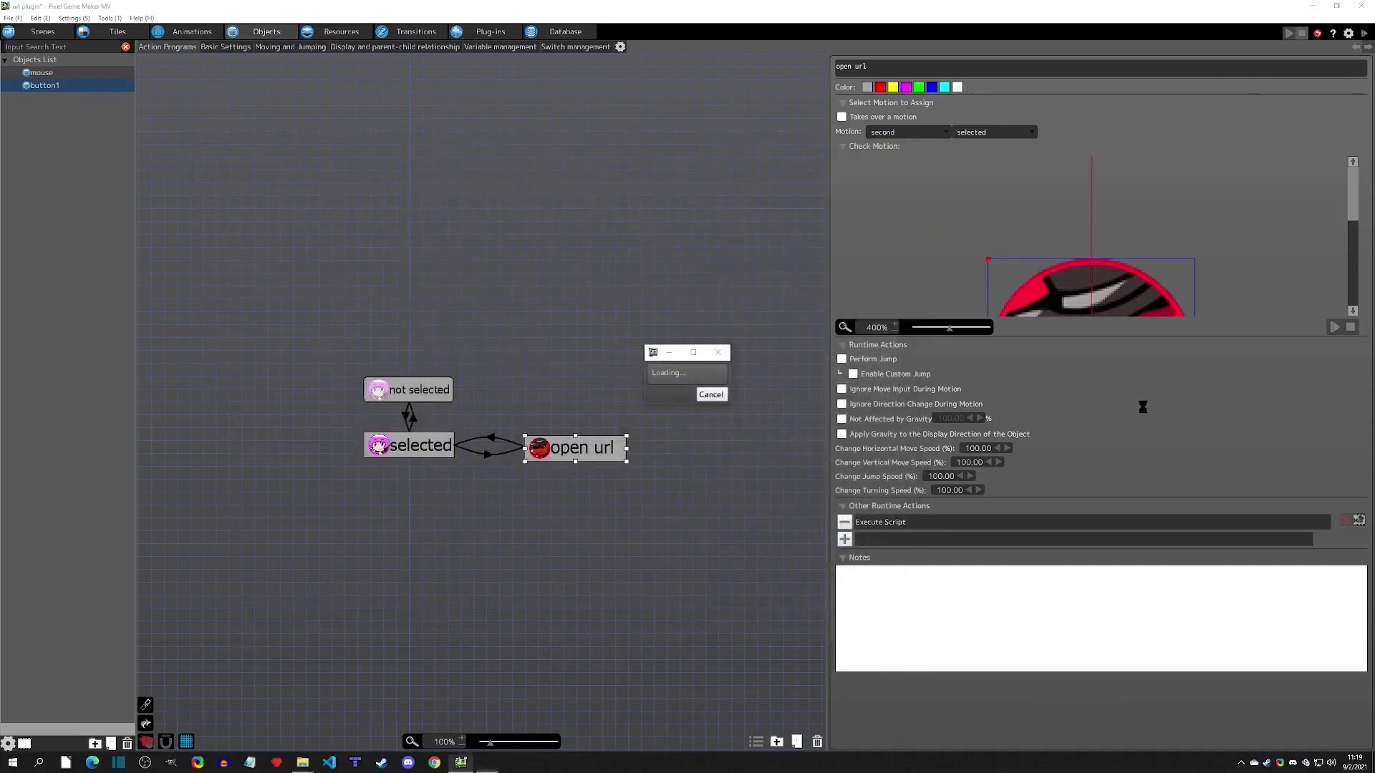
left_click(432, 300)
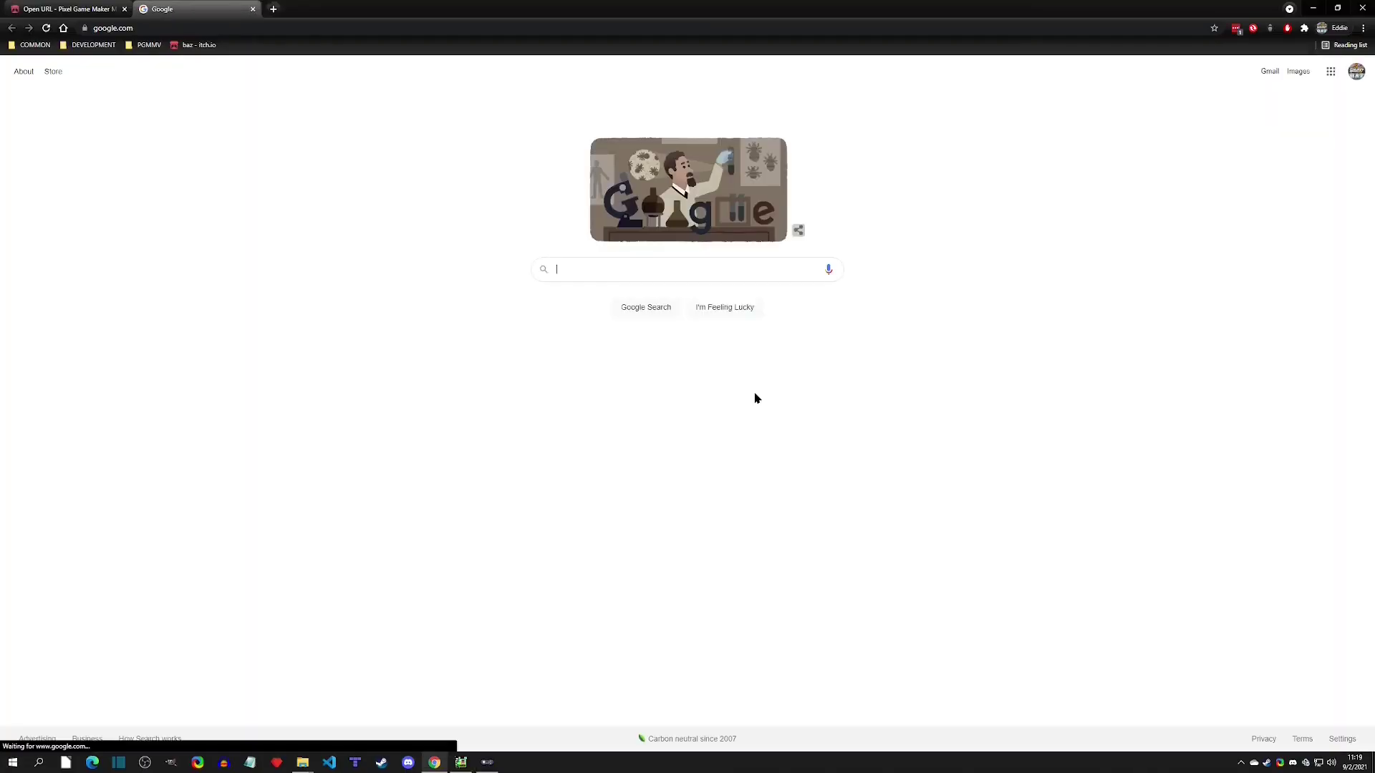
left_click(65, 9)
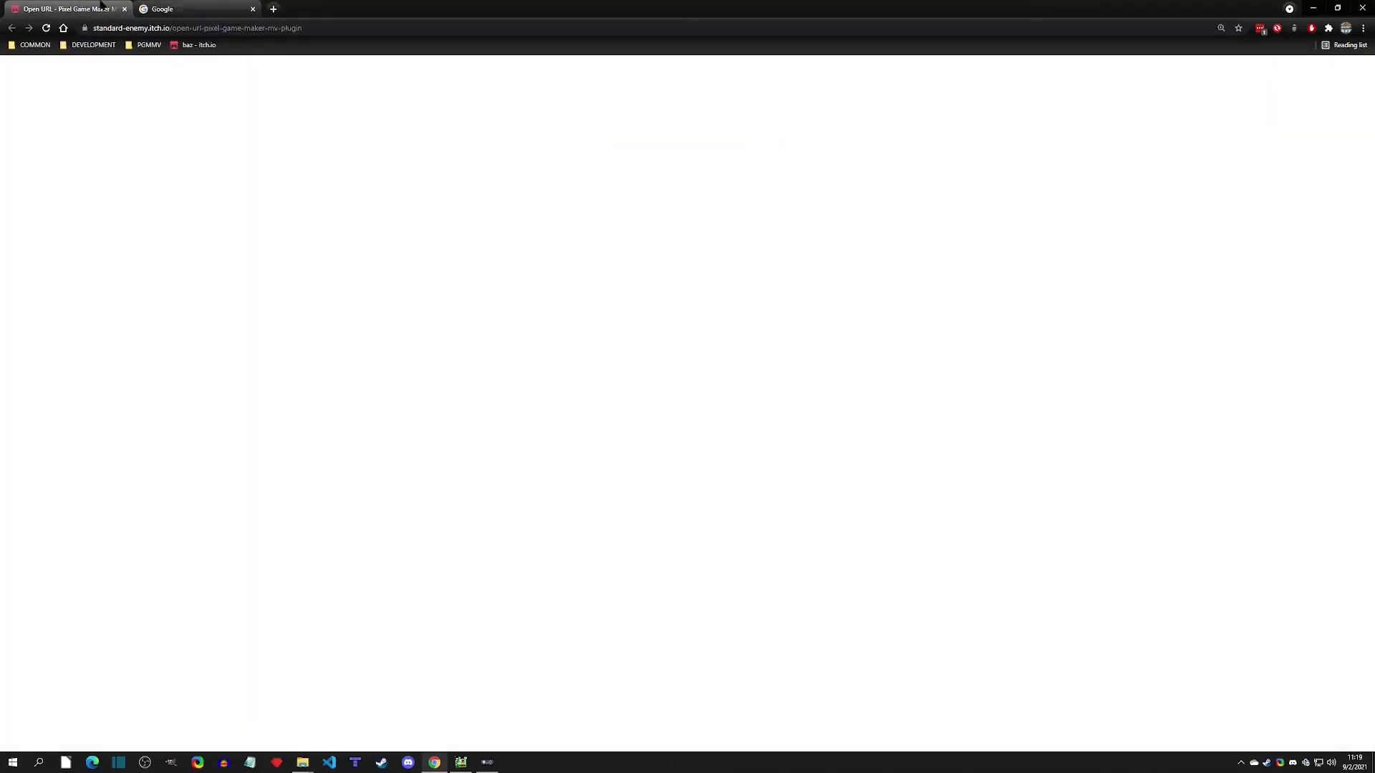
left_click(1363, 8)
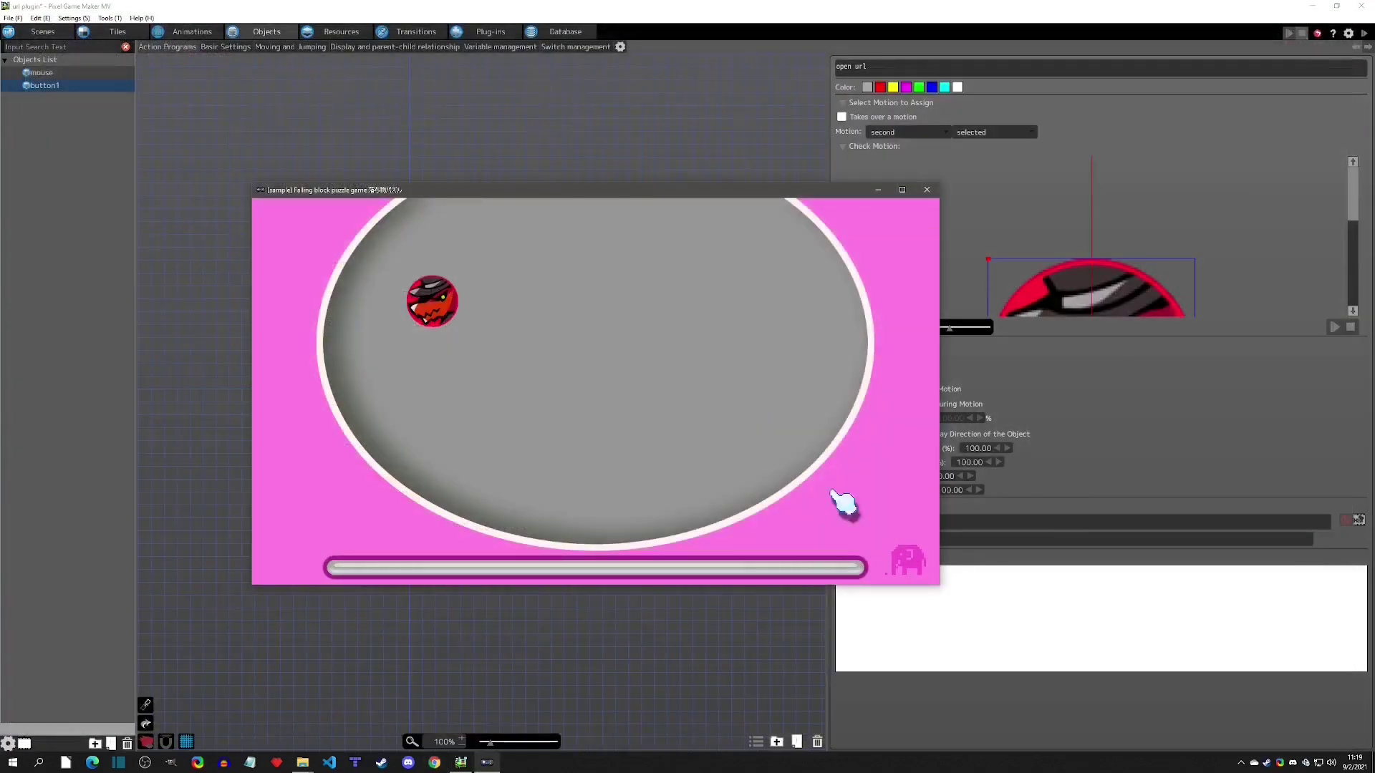
left_click(927, 190)
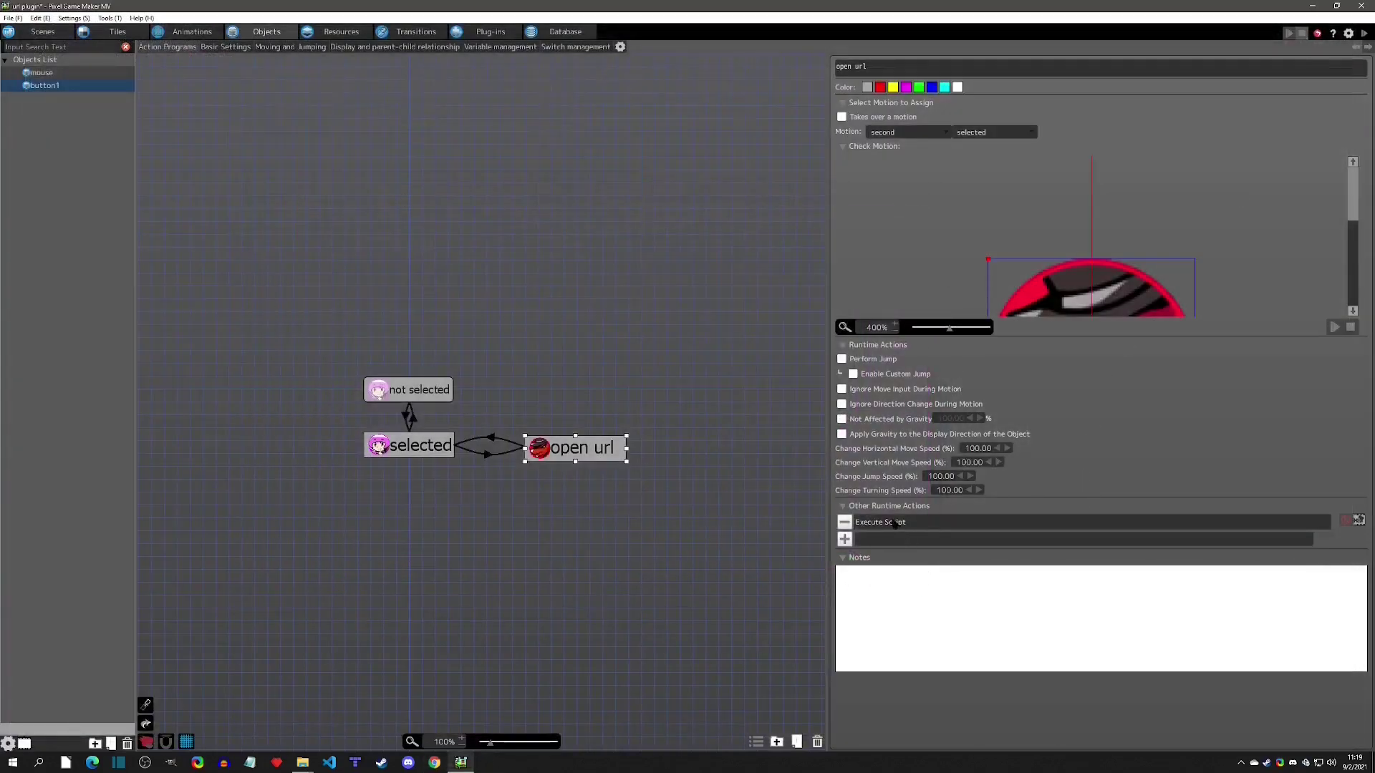
- Check the Execute Script action's script, then remove that action
double_click(895, 522)
key("ctrl+a")
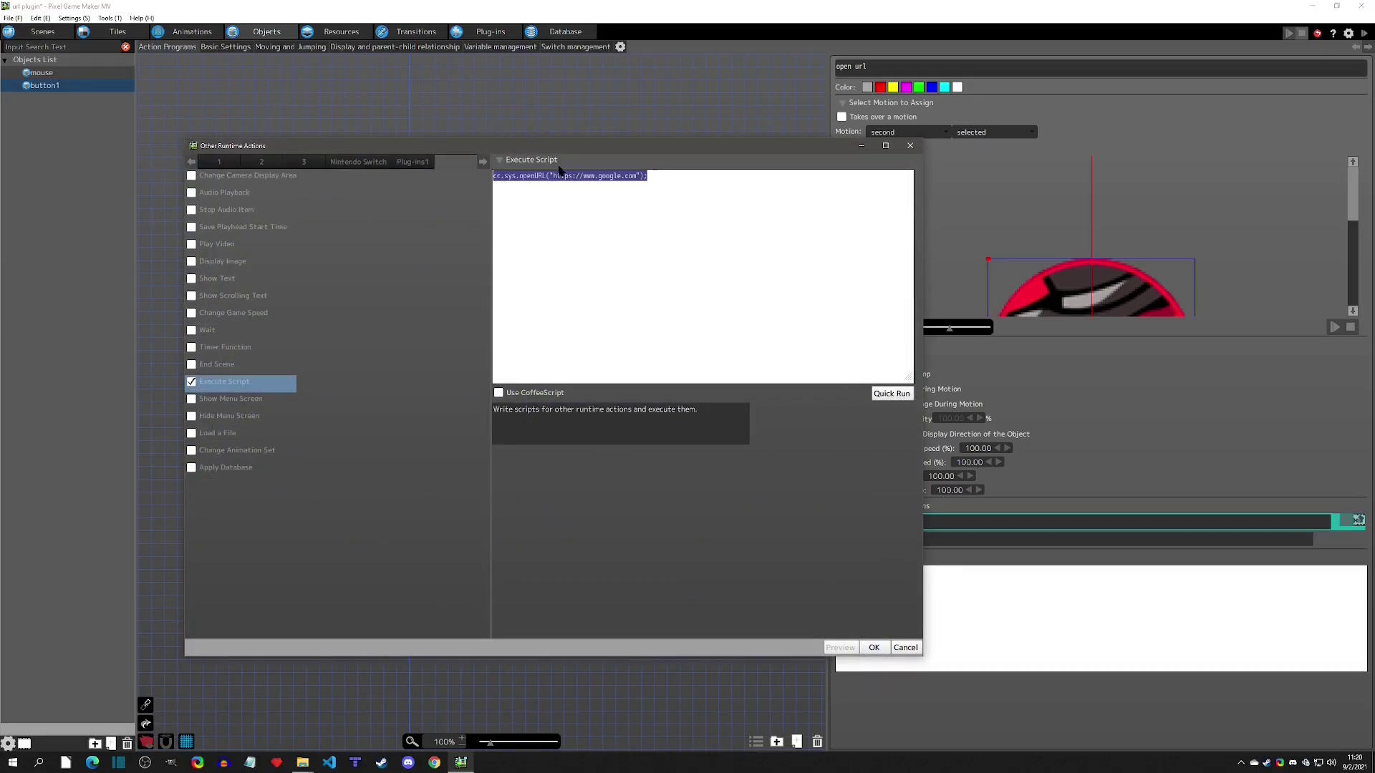
left_click(909, 145)
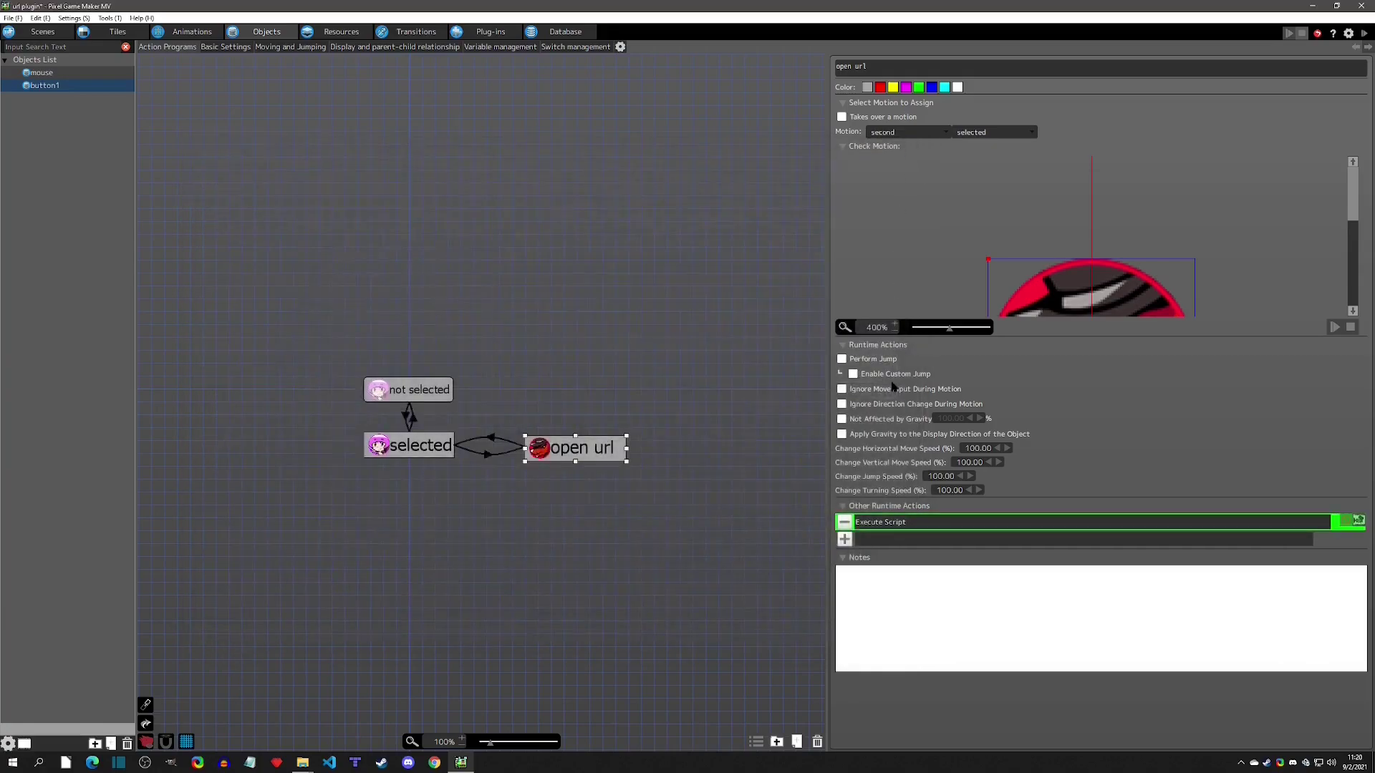
left_click(844, 523)
- Add an Open URL action with url_baz_itch as its text, then show the Text resources
left_click(845, 523)
left_click(414, 161)
left_click(615, 176)
left_click(621, 203)
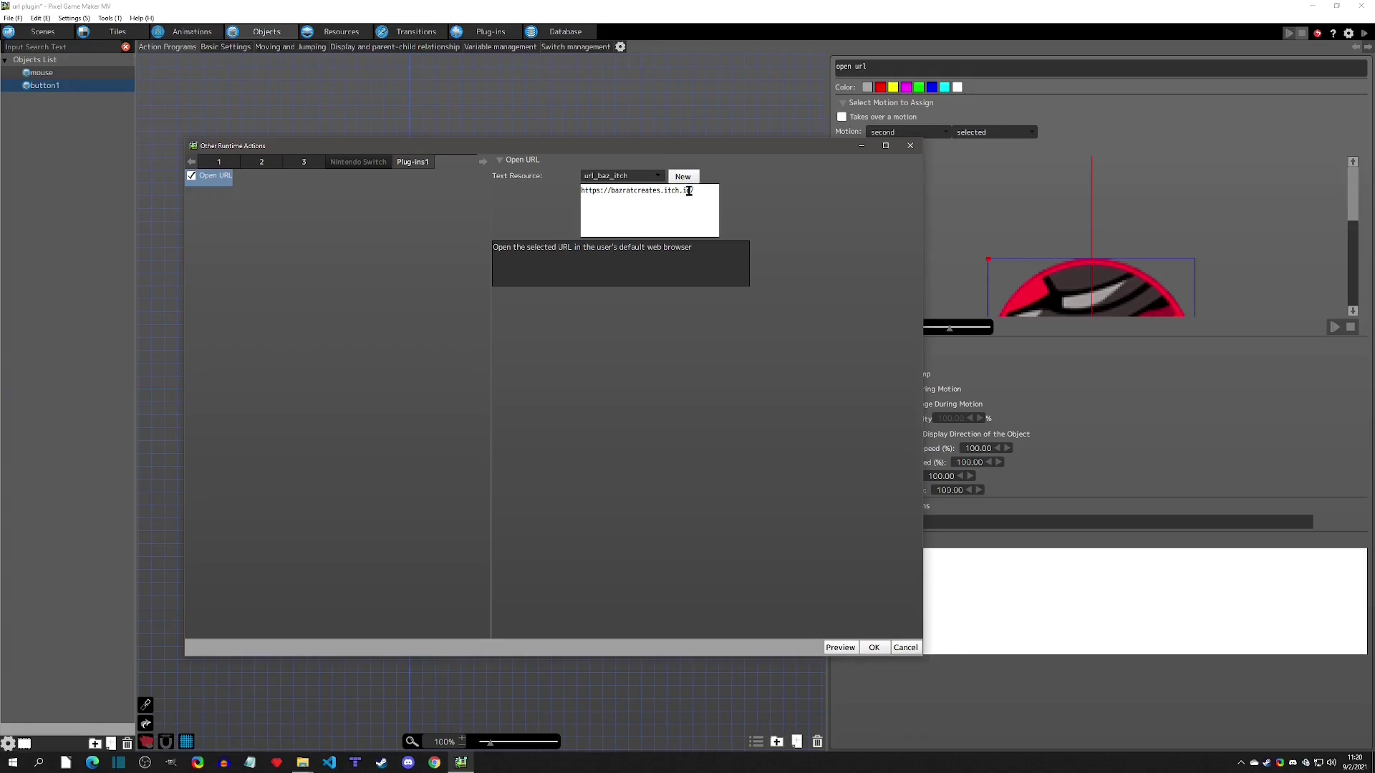
left_click_drag(696, 190, 558, 192)
left_click(873, 647)
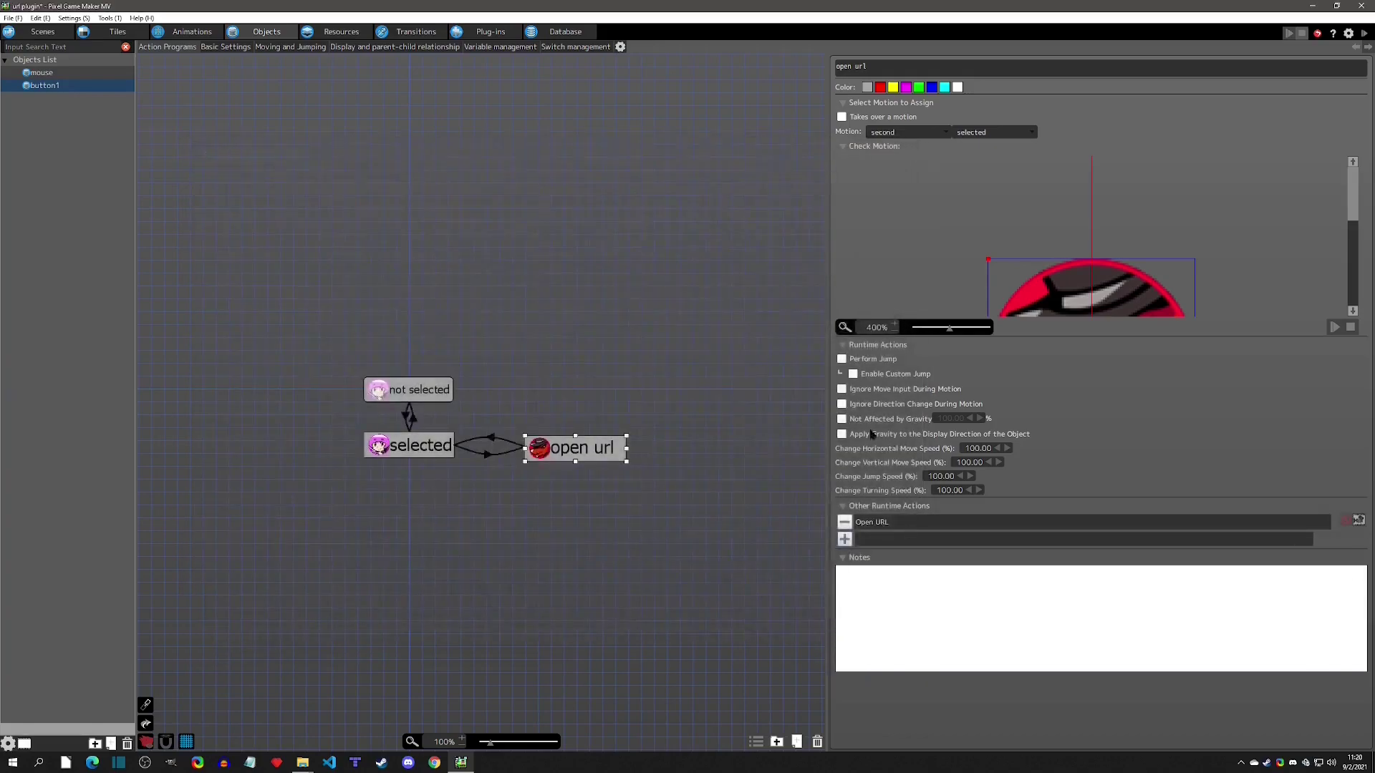
left_click(339, 32)
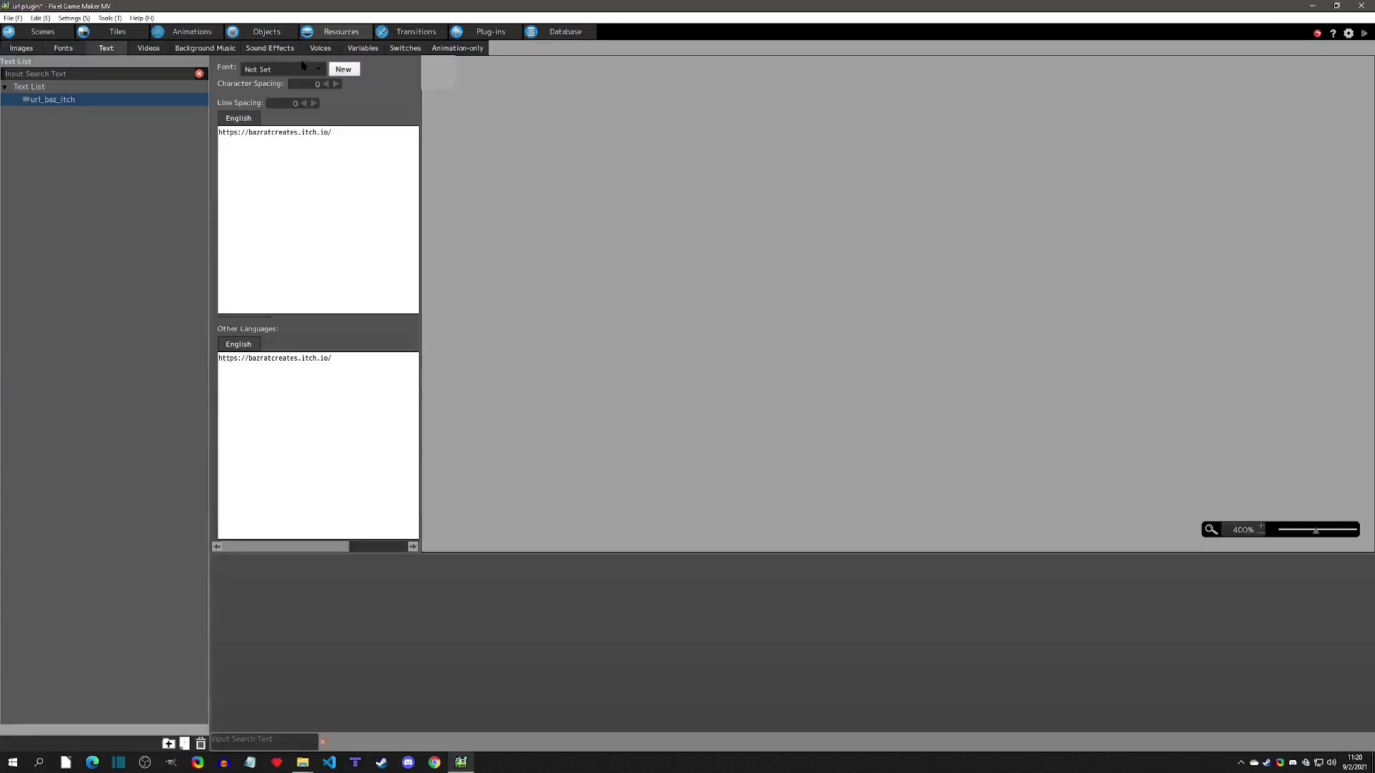